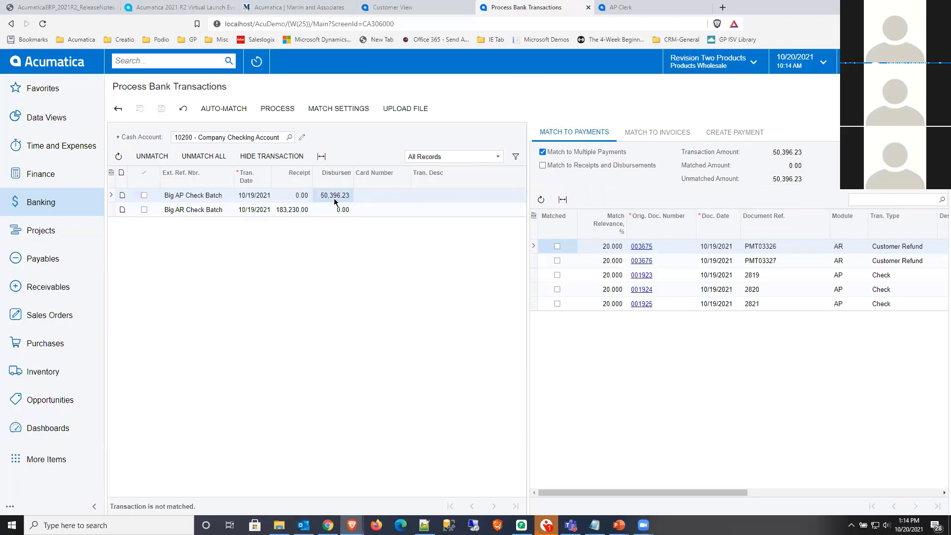
- Review the invoice and payment matching options for the Big AP Check Batch transaction, switching Match to Multiple Payments off and on again
click(297, 210)
click(342, 196)
click(649, 140)
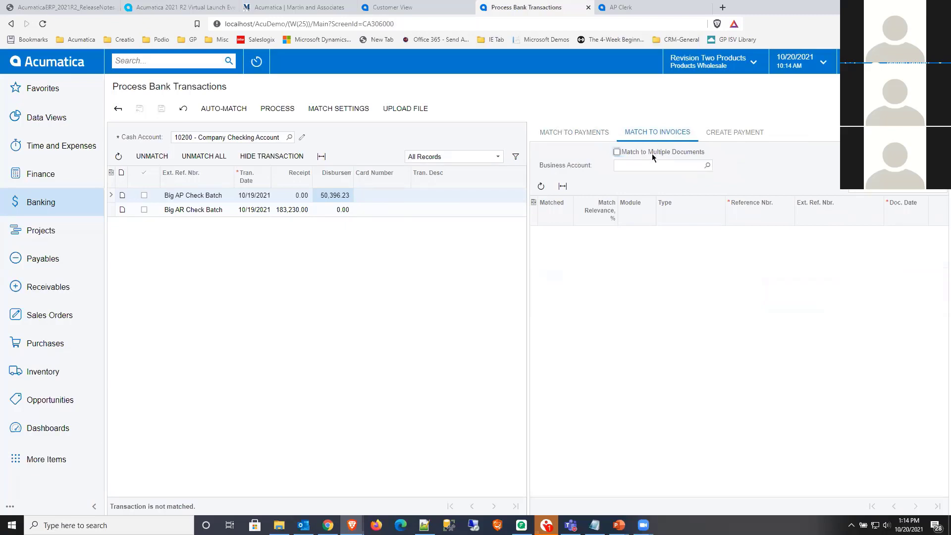
click(578, 132)
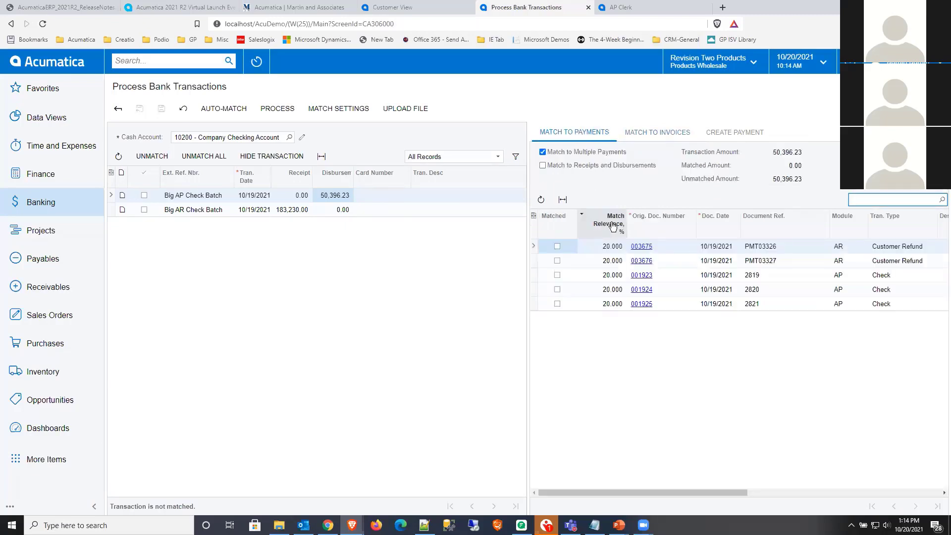
click(543, 151)
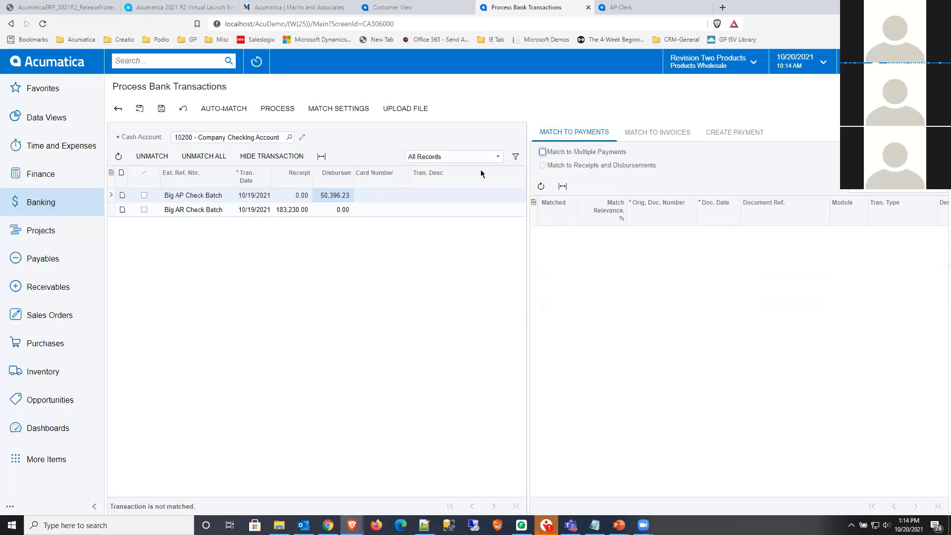
click(542, 152)
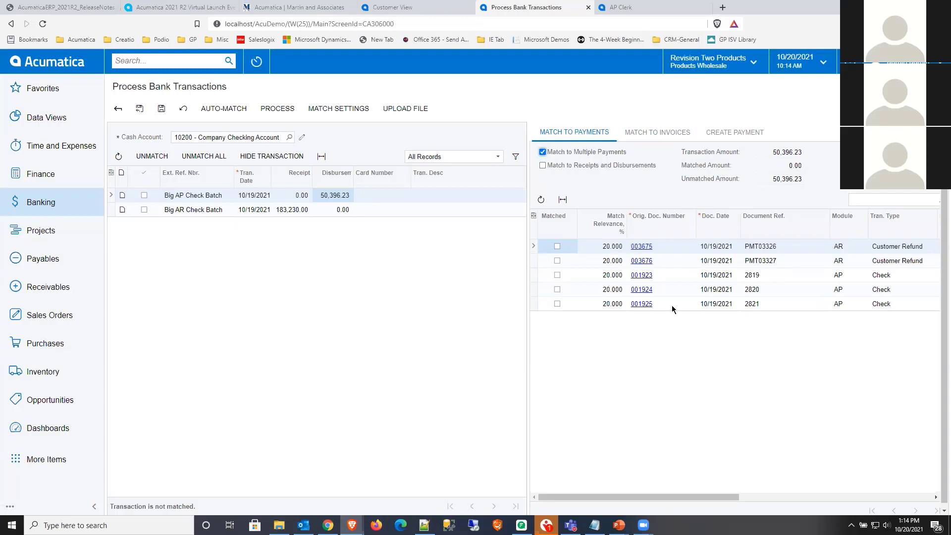
- Examine the document references and transaction types of the payments offered as matches for Big AP Check Batch
drag(661, 495, 679, 496)
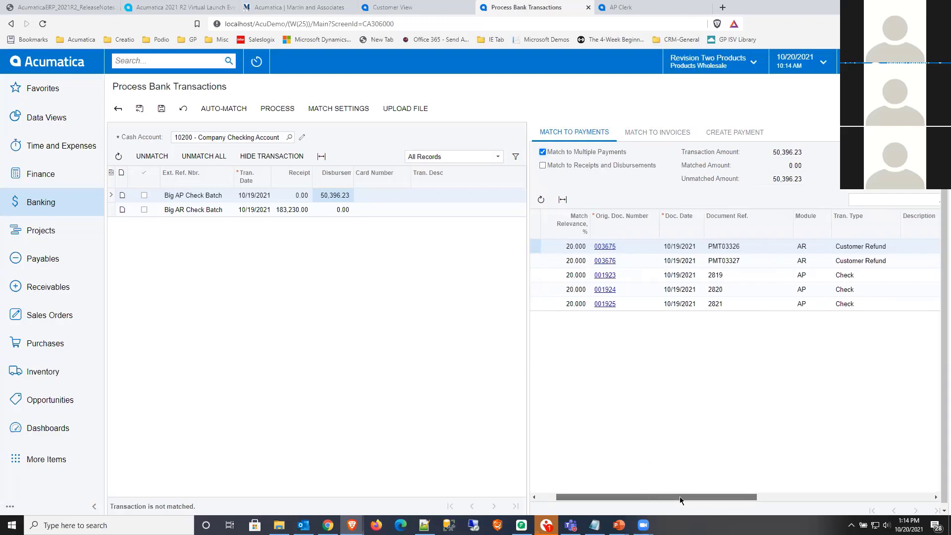
click(848, 262)
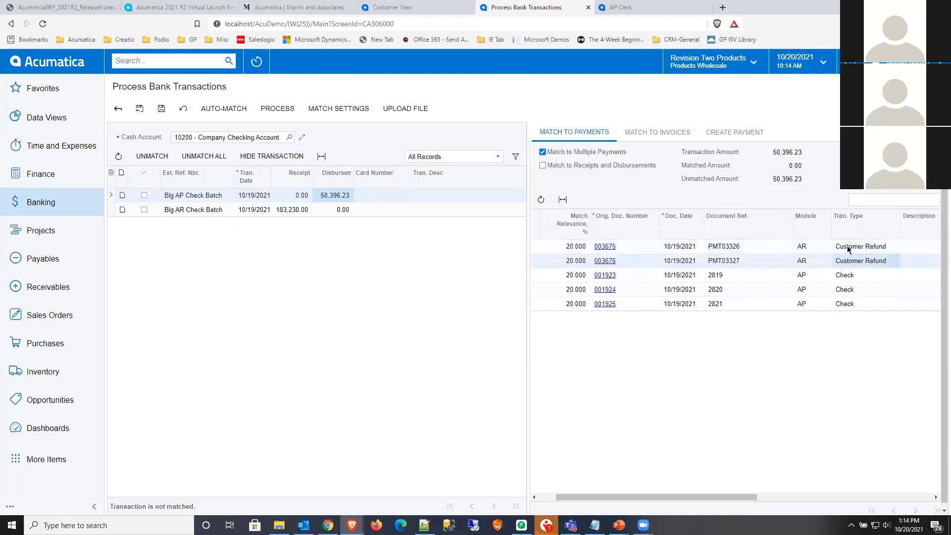
click(848, 248)
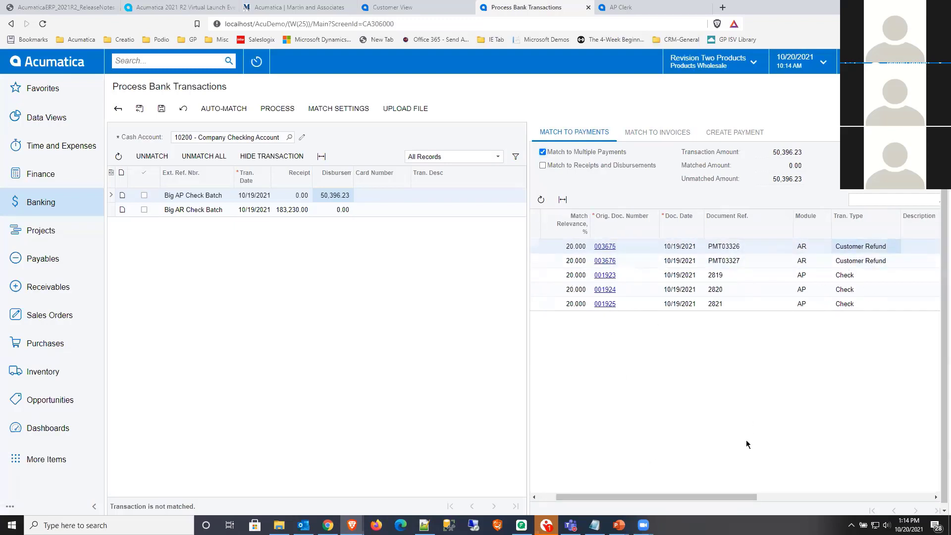
click(729, 288)
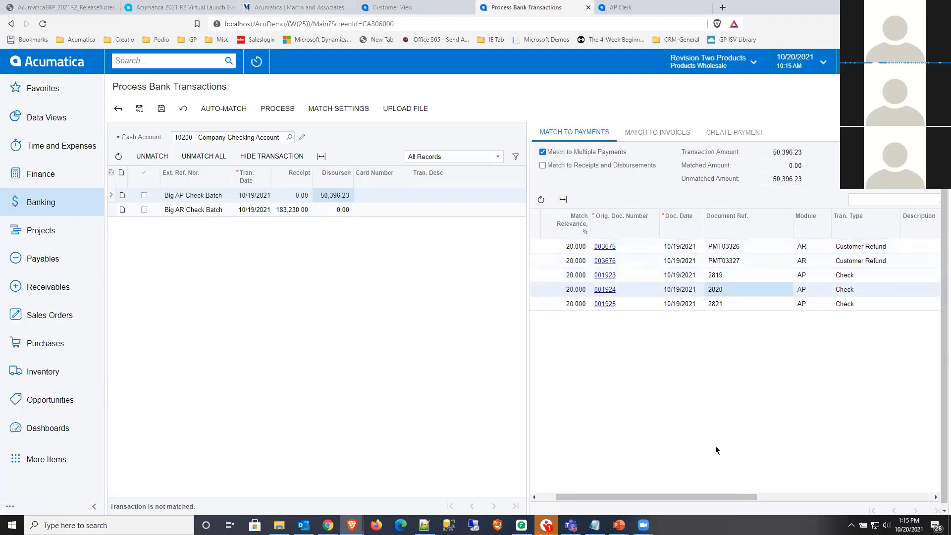
drag(744, 498, 621, 487)
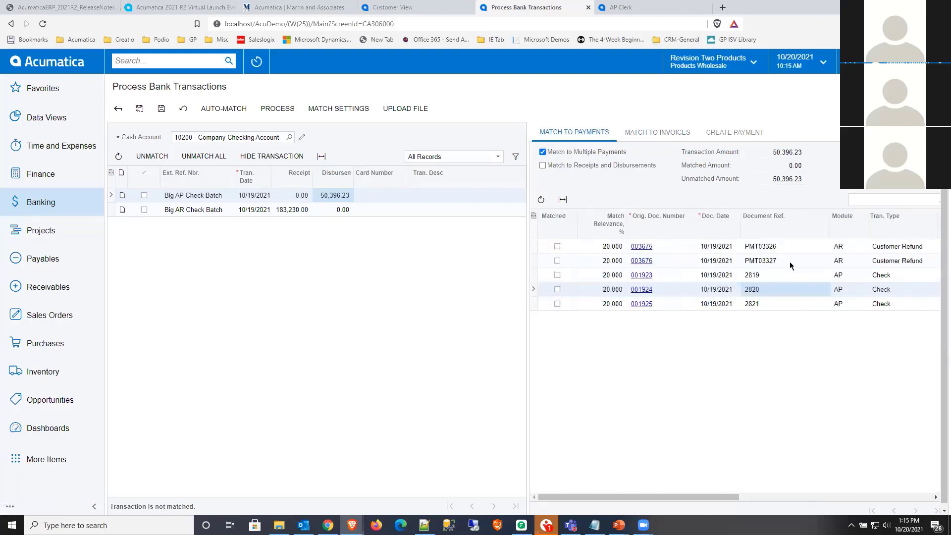
click(770, 277)
click(769, 288)
click(770, 306)
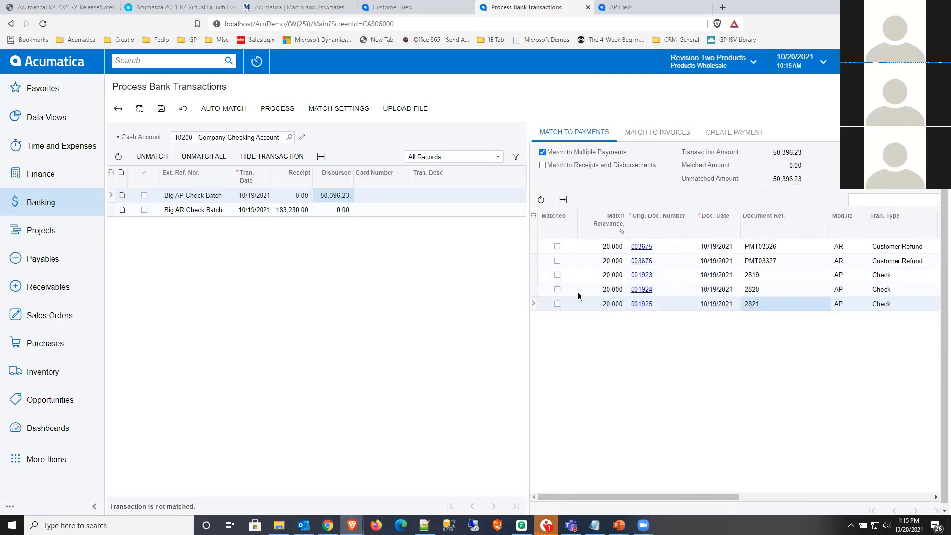
- Match the Big AP Check Batch transaction to AP checks 2819, 2820 and 2821, and save the matches
click(557, 275)
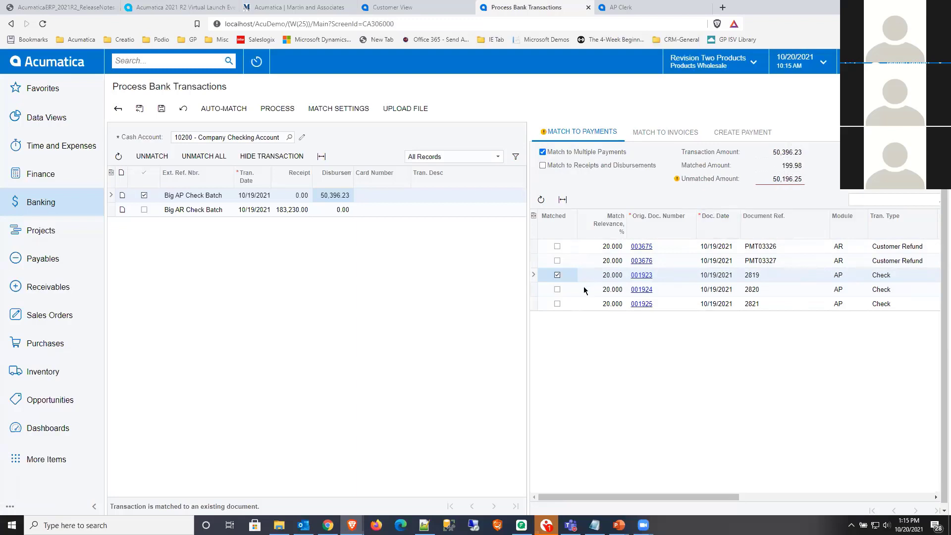
click(557, 290)
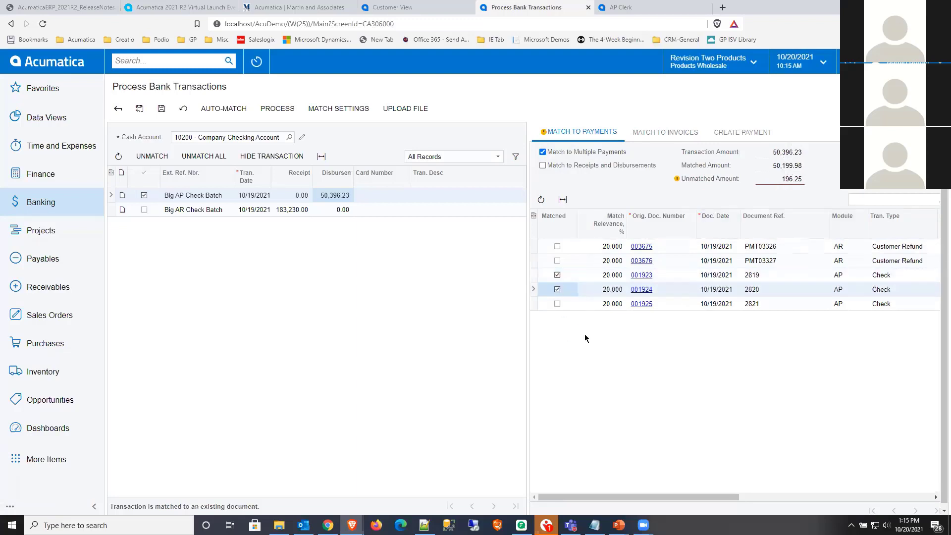
click(557, 304)
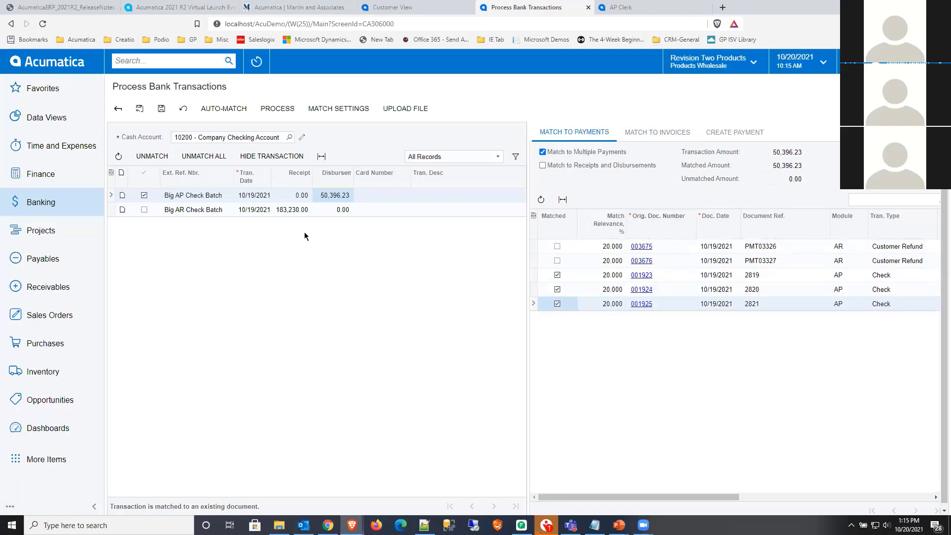
click(160, 115)
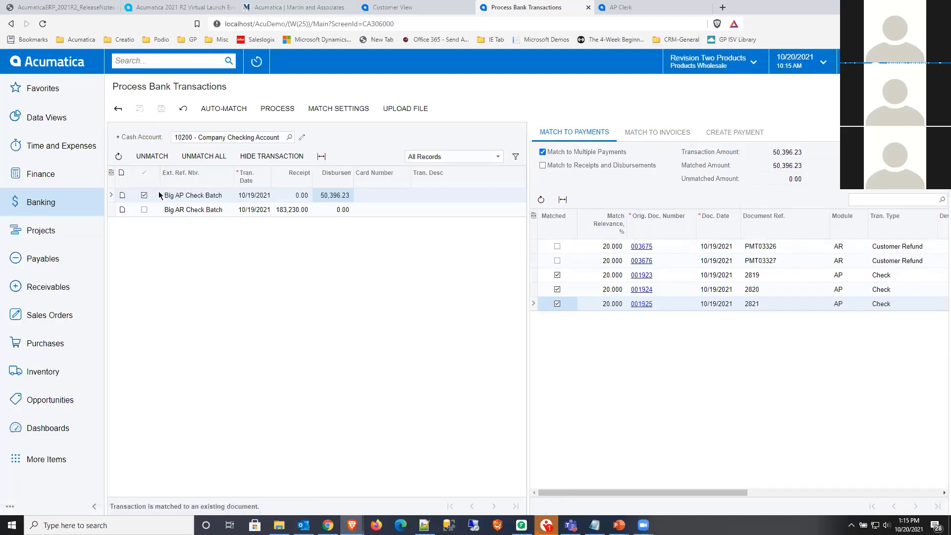
- Set the Big AR Check Batch transaction to match multiple payments and to match receipts and disbursements
click(202, 210)
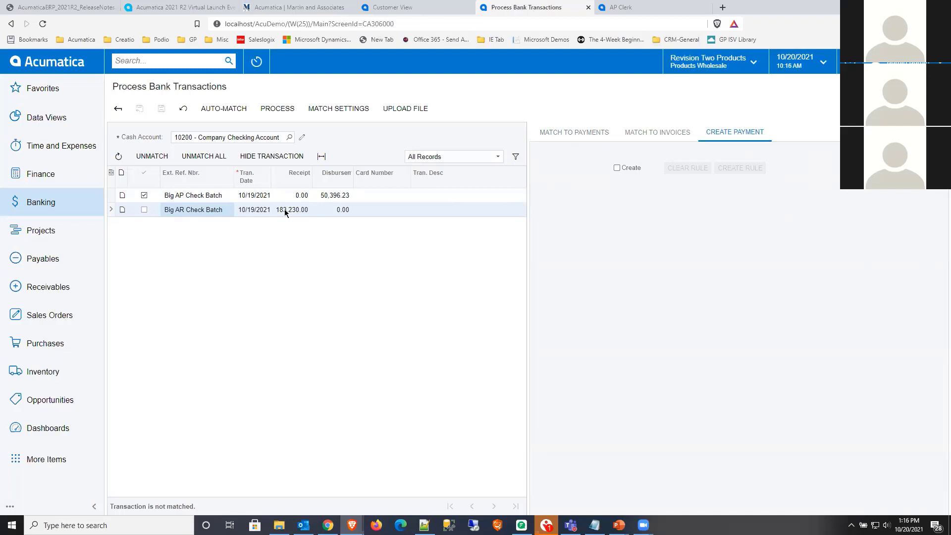
click(574, 137)
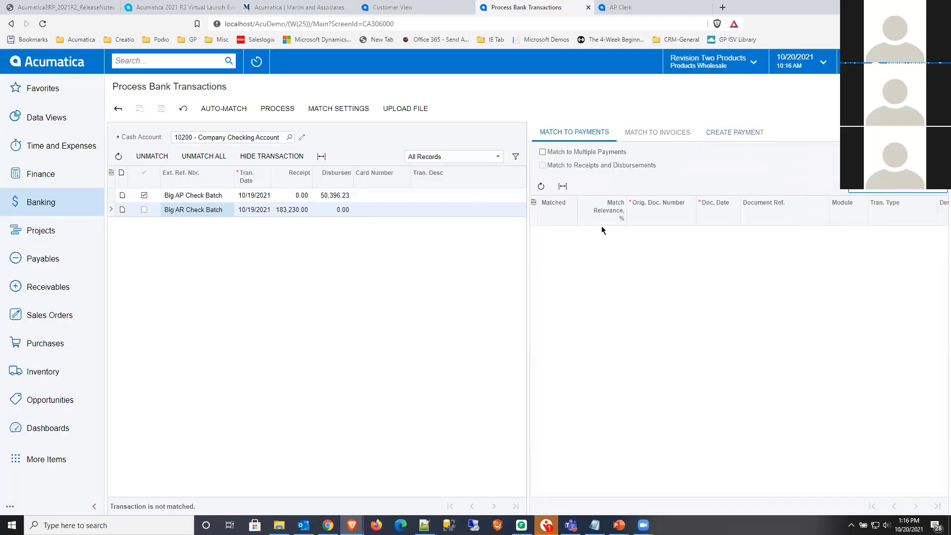
click(544, 151)
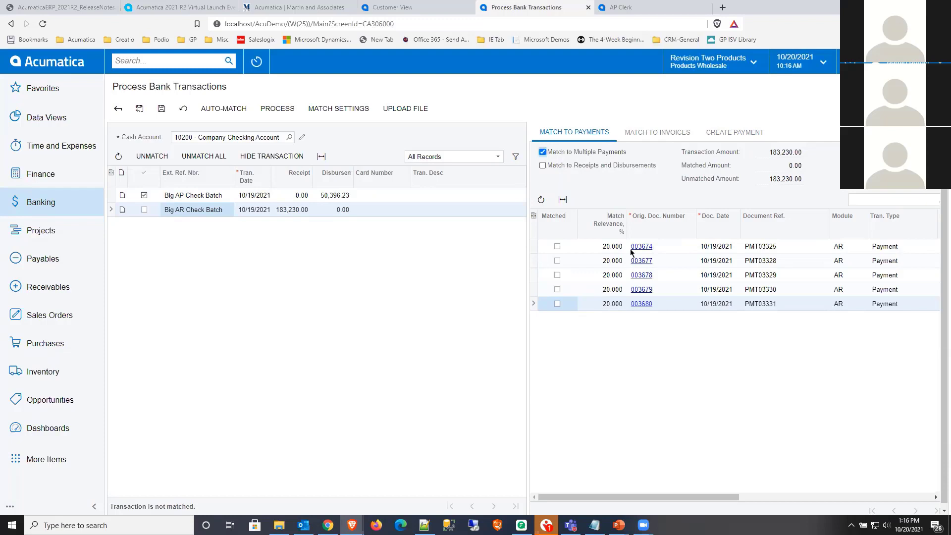
drag(634, 495, 563, 495)
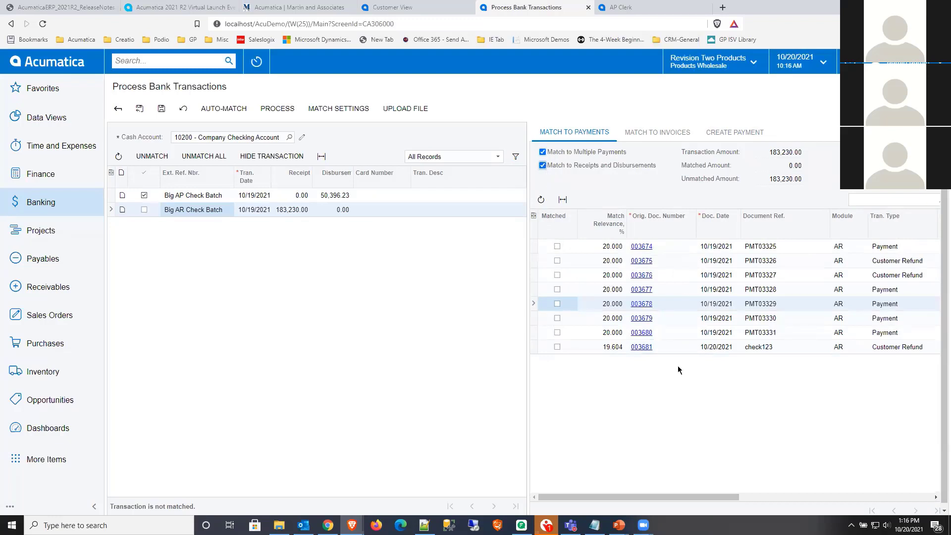
- Match Big AR Check Batch to payments PMT03329, PMT03330 and PMT03331 after checking the candidates' amounts, and save the matches
drag(659, 495, 789, 490)
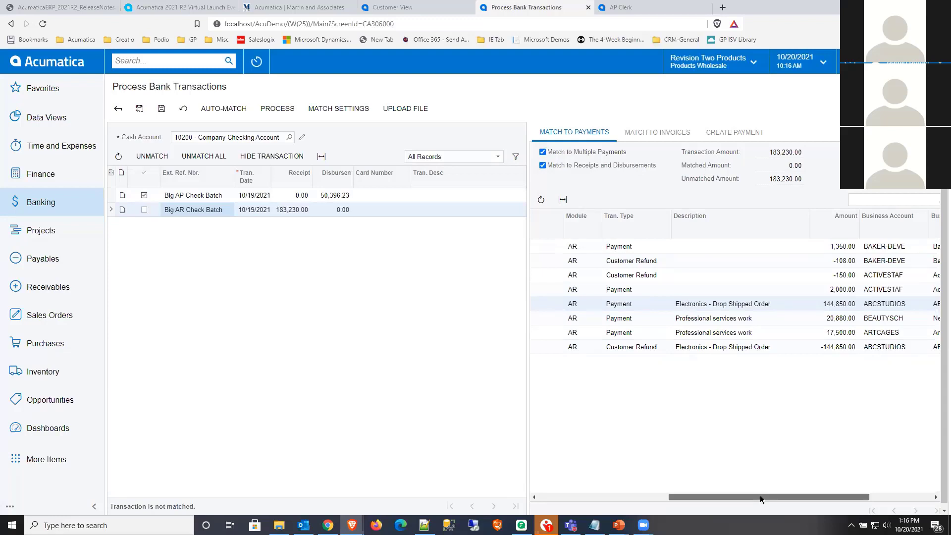
drag(760, 496, 553, 475)
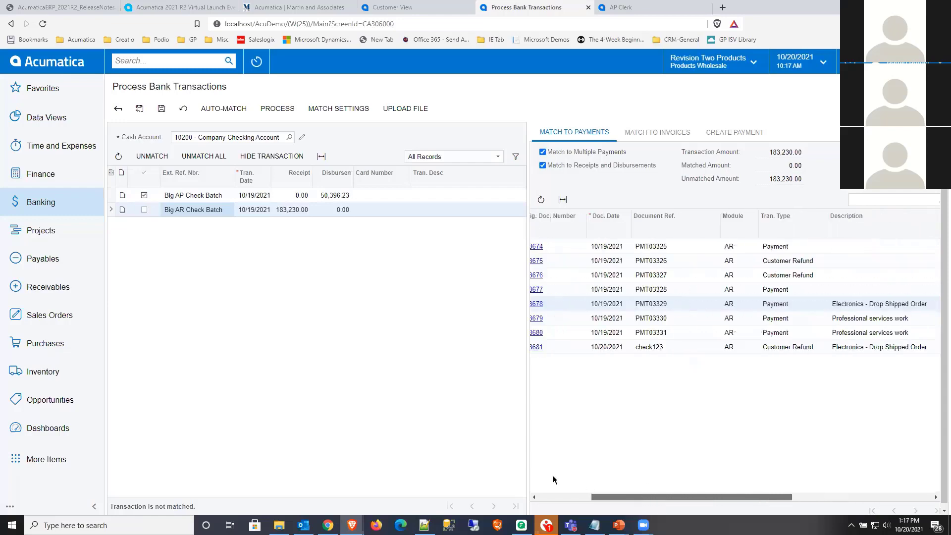
drag(646, 495, 811, 492)
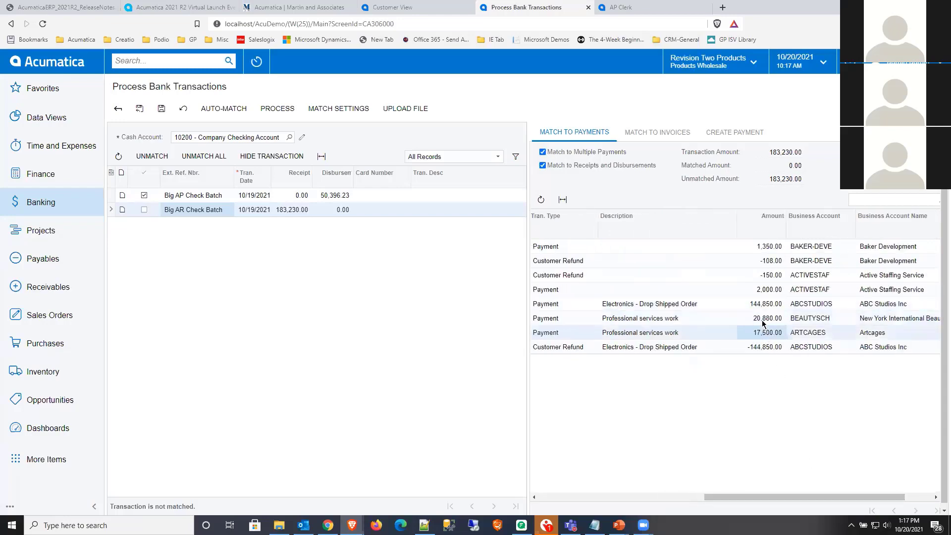
click(764, 304)
drag(781, 497, 550, 484)
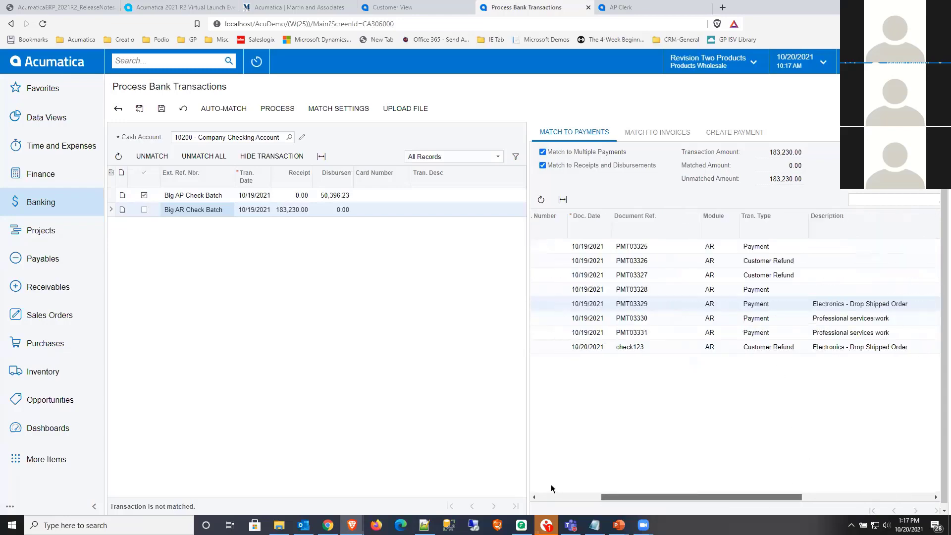
click(557, 304)
click(557, 318)
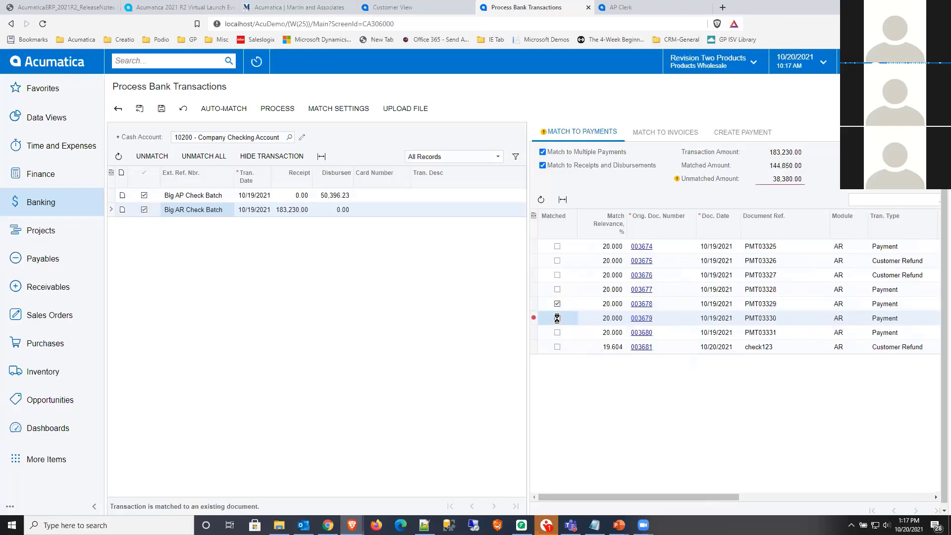
click(557, 332)
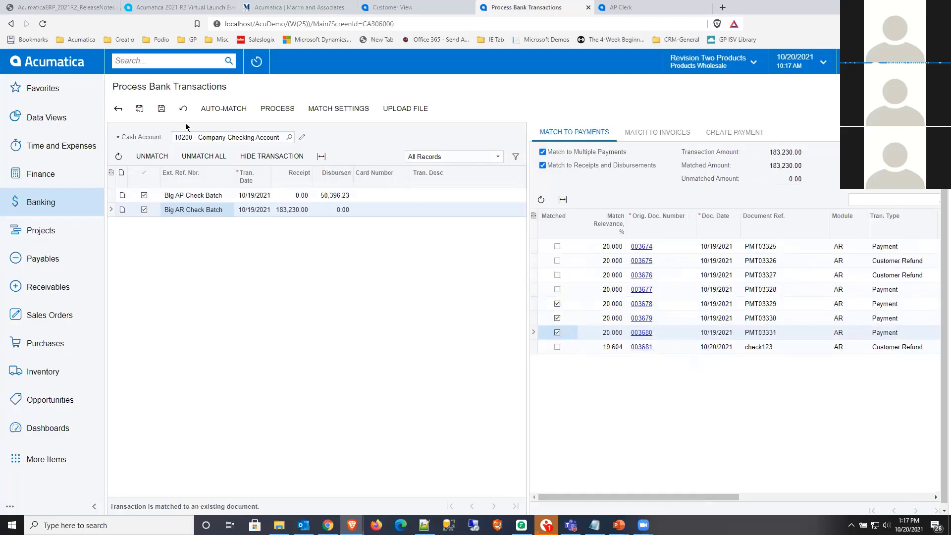
click(161, 108)
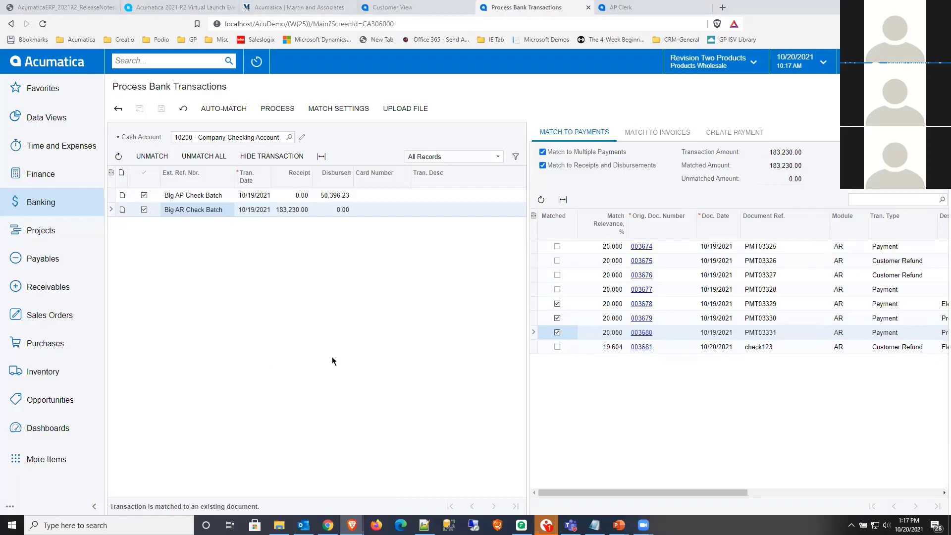
- Switch to the slide presentation and advance to the AP Document Recognition Updates slide
key(alt+Tab)
key(Right)
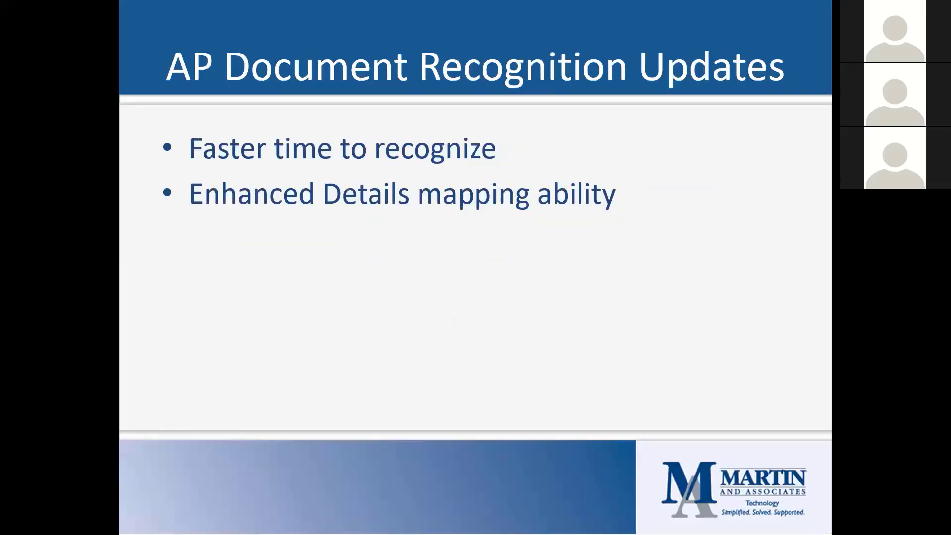
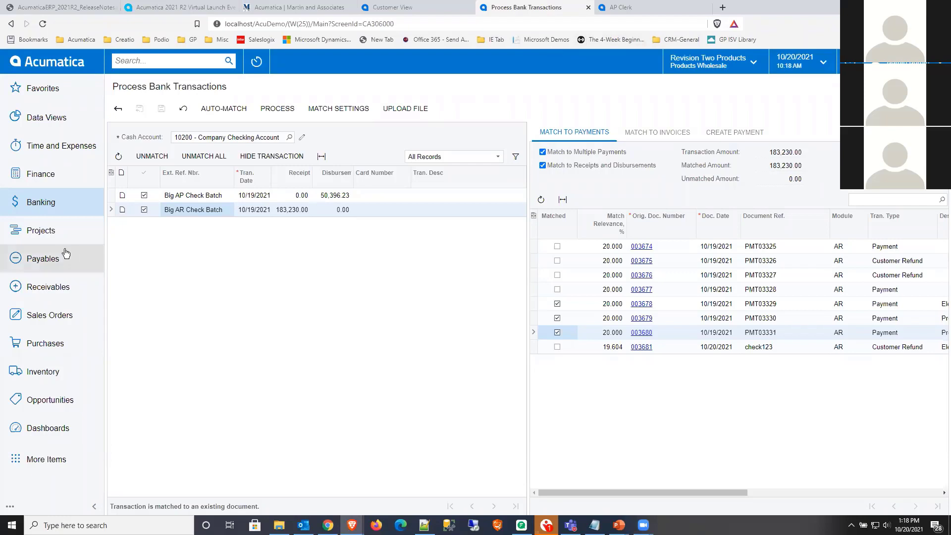
- Create a new incoming document in Payables, upload the Example-1.pdf invoice to it, and run recognition
click(65, 260)
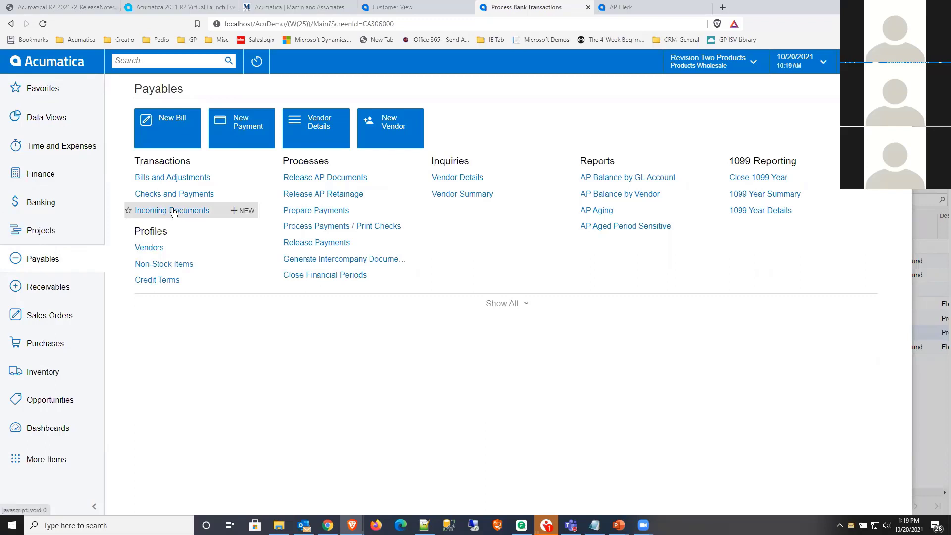
click(238, 210)
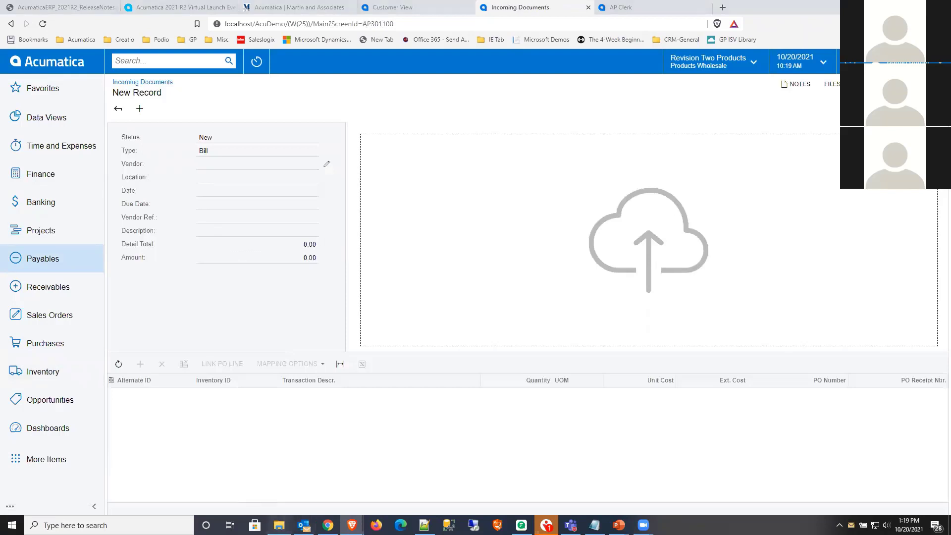
click(279, 525)
drag(154, 203, 733, 233)
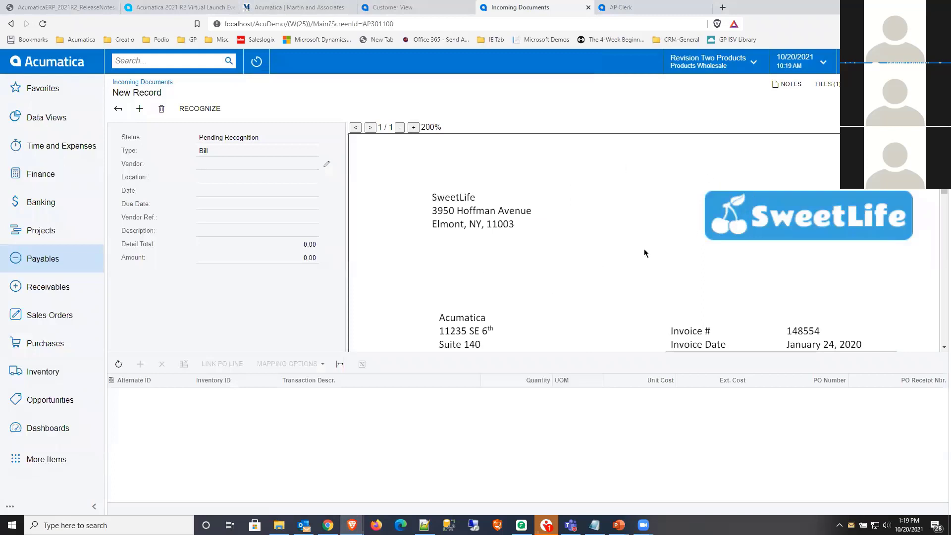
click(201, 110)
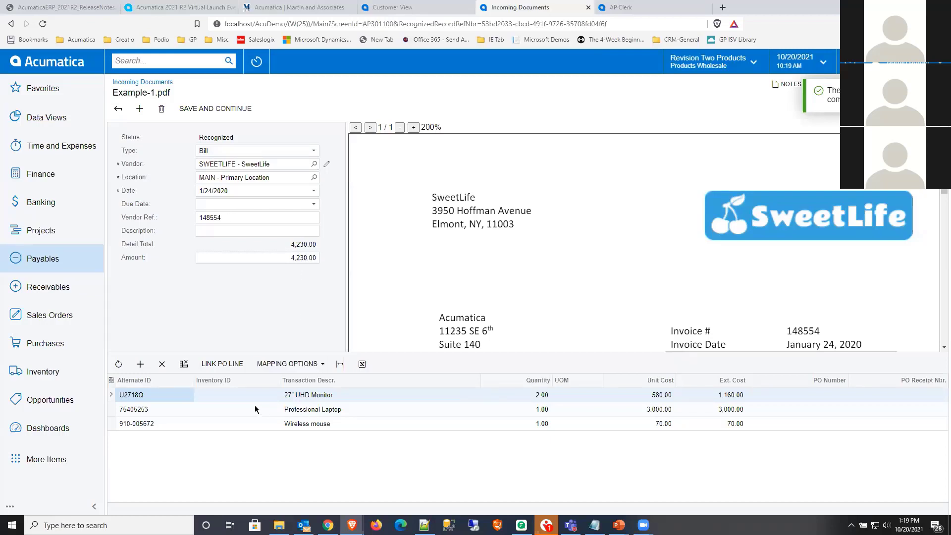
- Check the alternate IDs of the monitor, laptop and mouse lines against their source text in the invoice
click(170, 409)
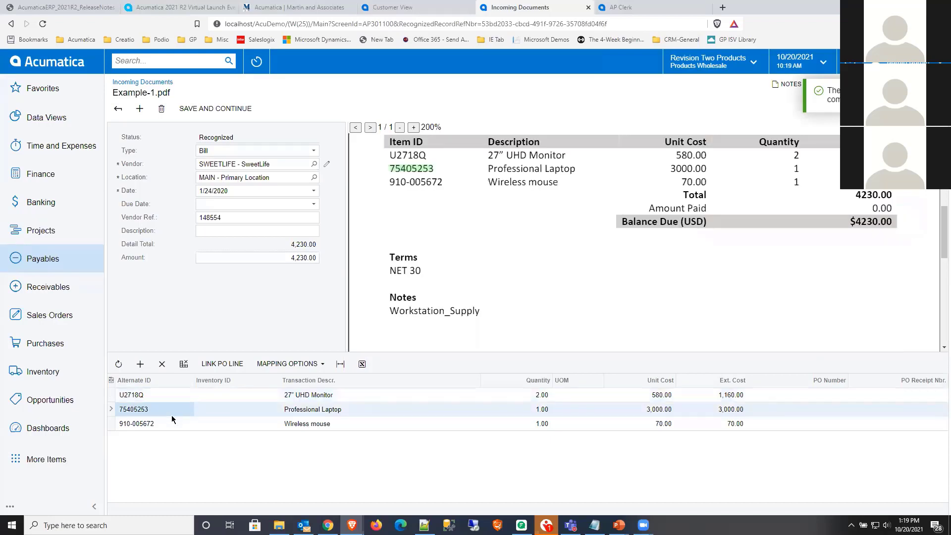
click(172, 420)
click(167, 396)
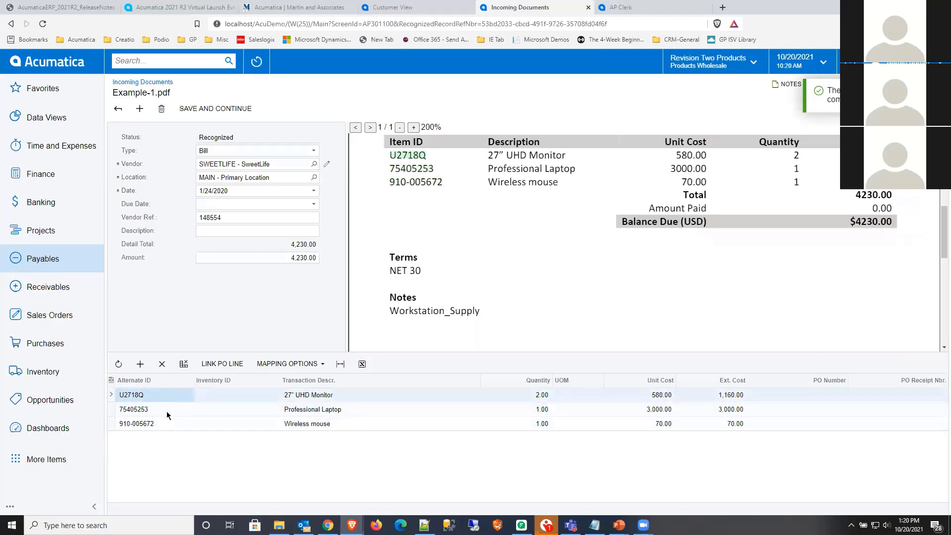
click(168, 411)
click(170, 423)
click(167, 396)
click(308, 367)
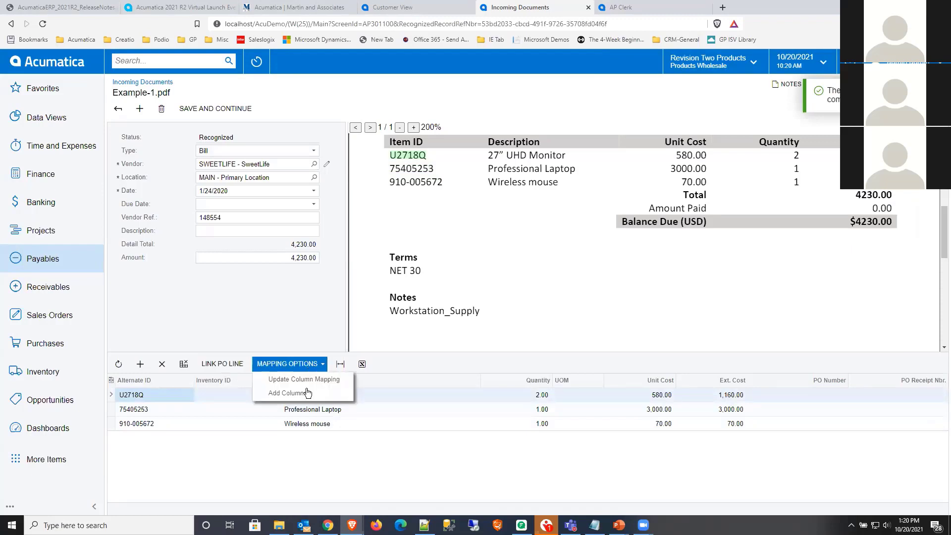
click(311, 395)
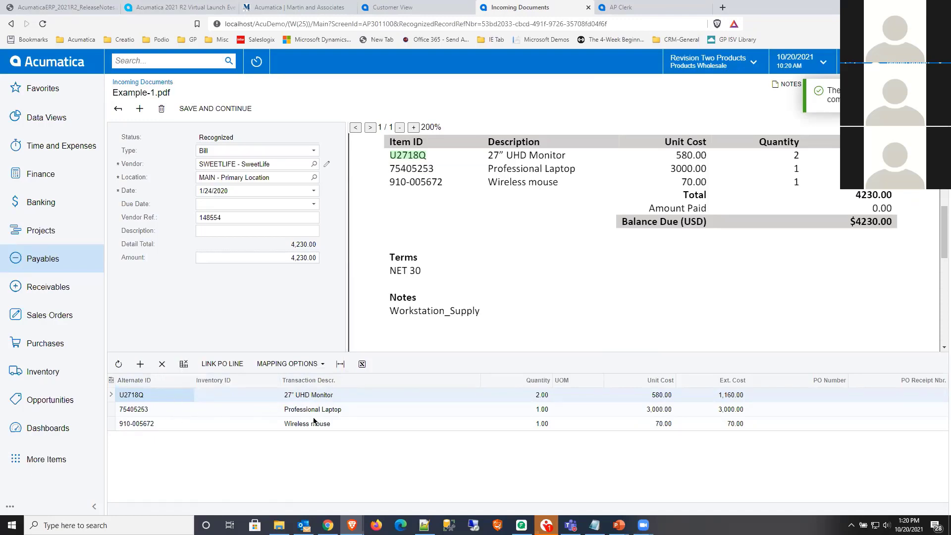
click(319, 364)
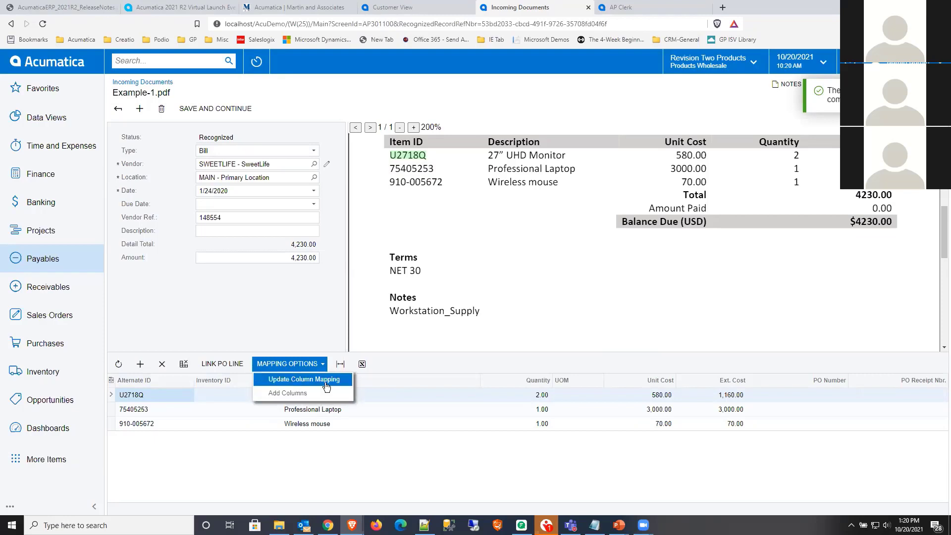
click(300, 396)
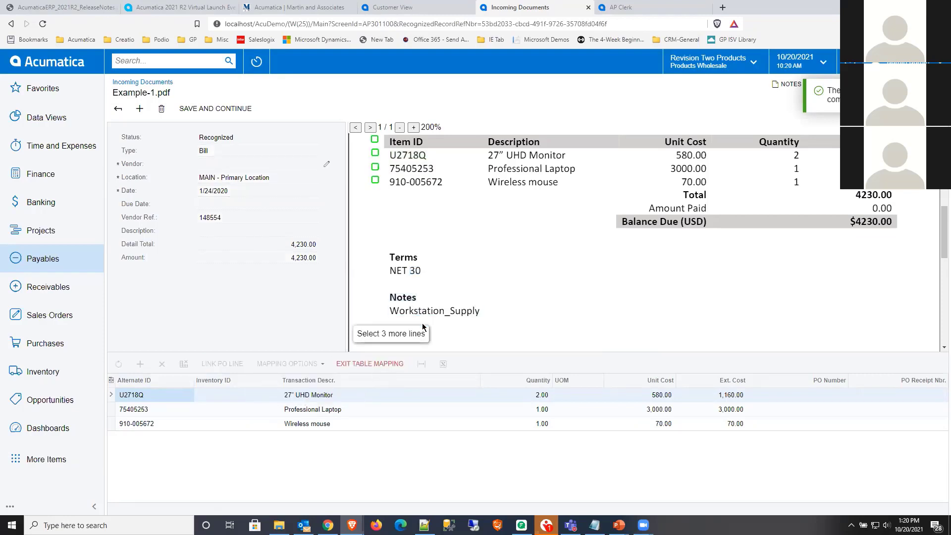
click(370, 364)
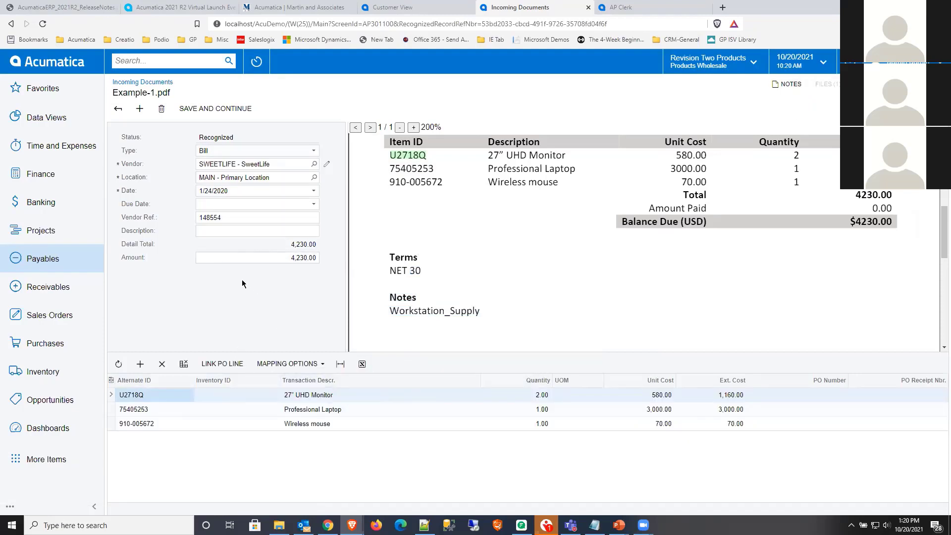
- Check the recognized vendor, date, vendor reference and monitor line against the matching text in the invoice
click(221, 164)
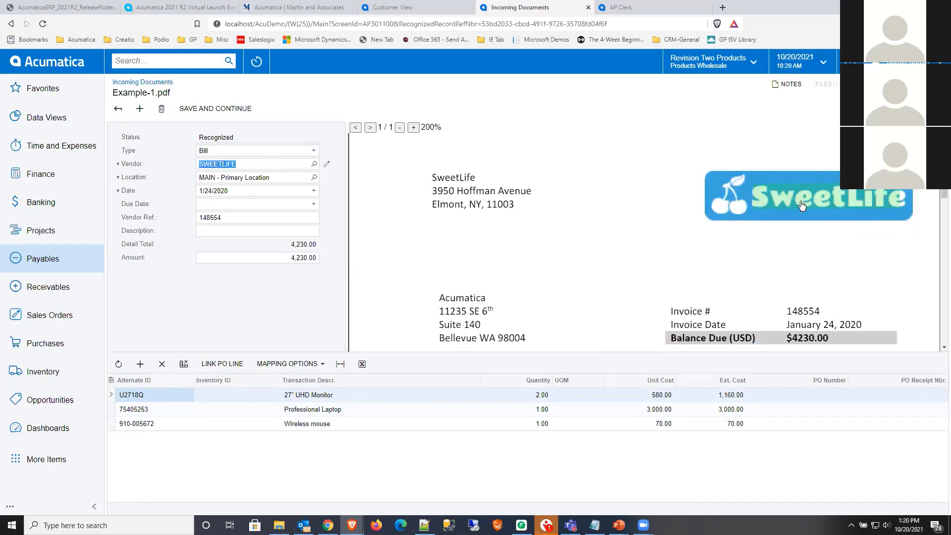
click(224, 189)
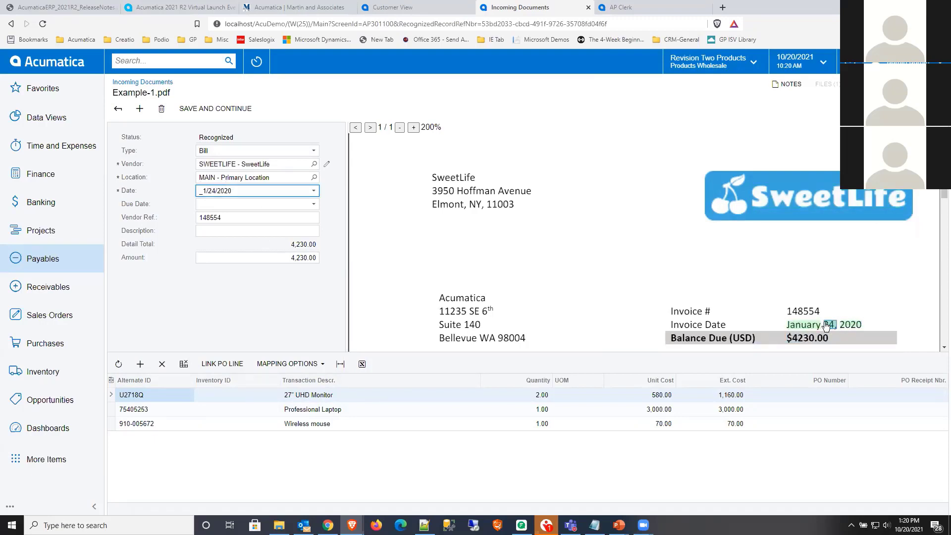
click(233, 217)
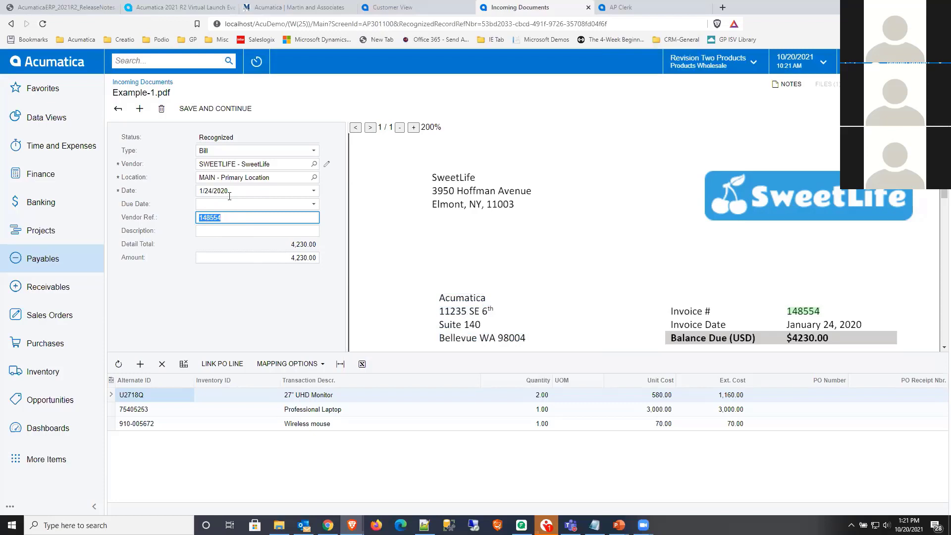
scroll(386, 295, down, 3)
click(135, 395)
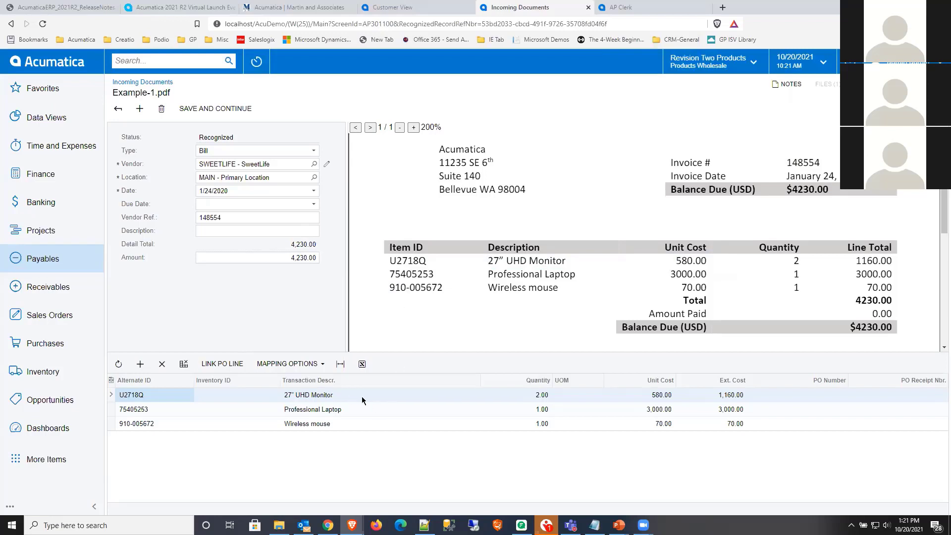
click(822, 392)
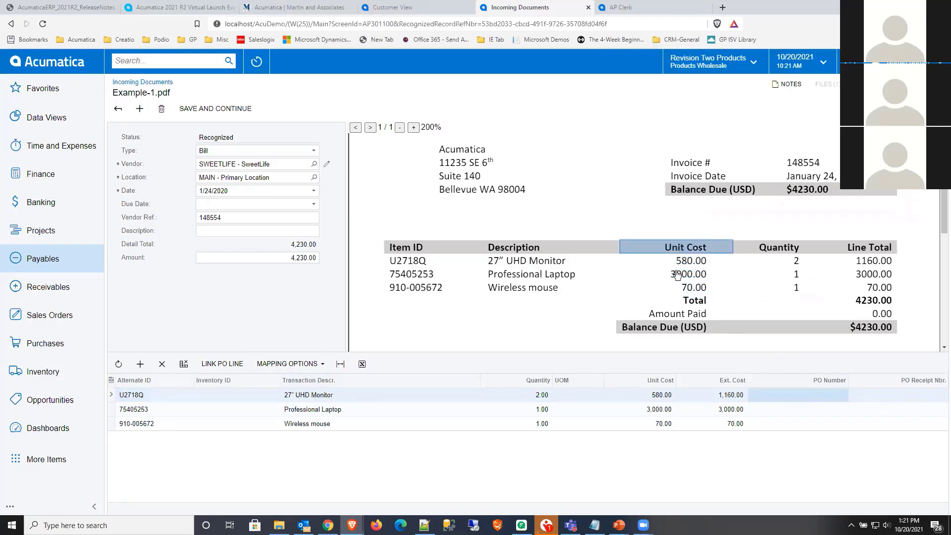
scroll(744, 328, up, 2)
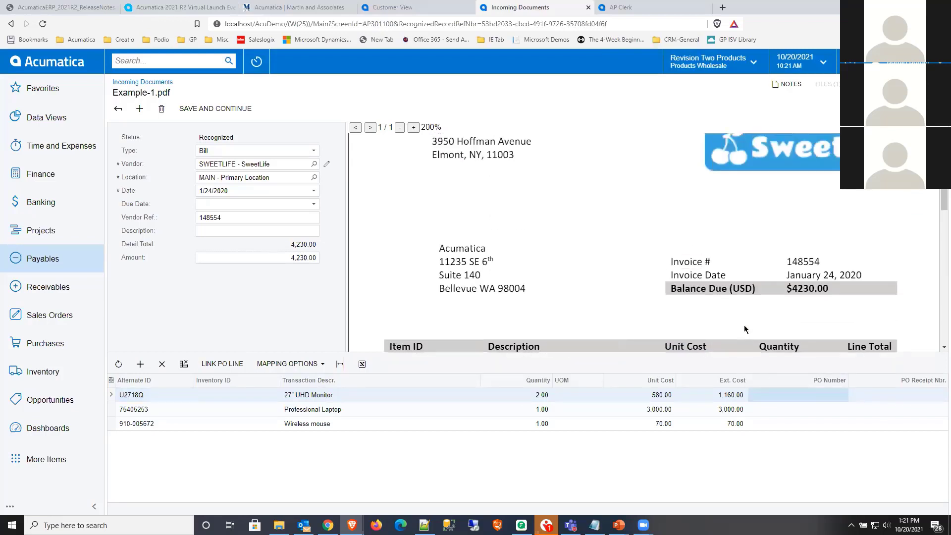
- Fill the document's Description with Workstation_Supply by picking that text from the invoice's notes
scroll(744, 328, down, 3)
scroll(744, 329, down, 2)
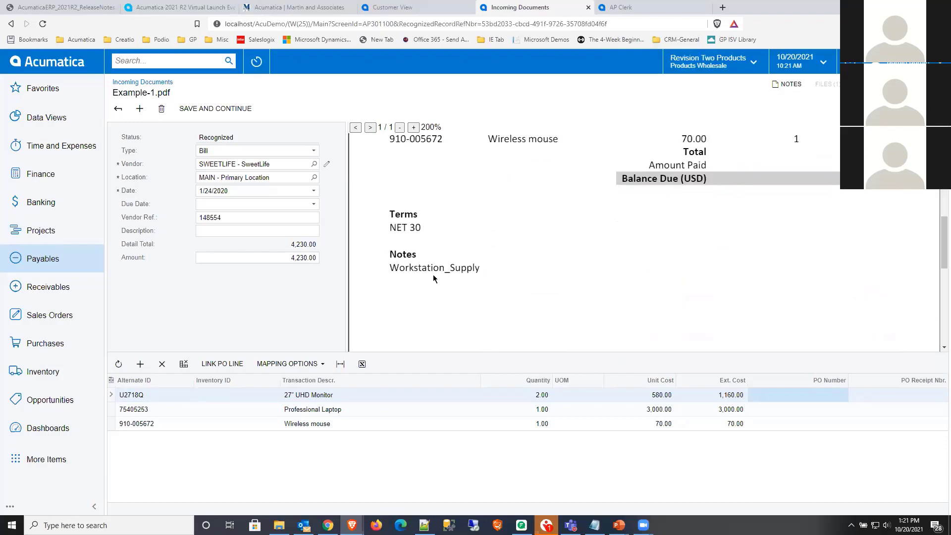
click(250, 231)
click(409, 268)
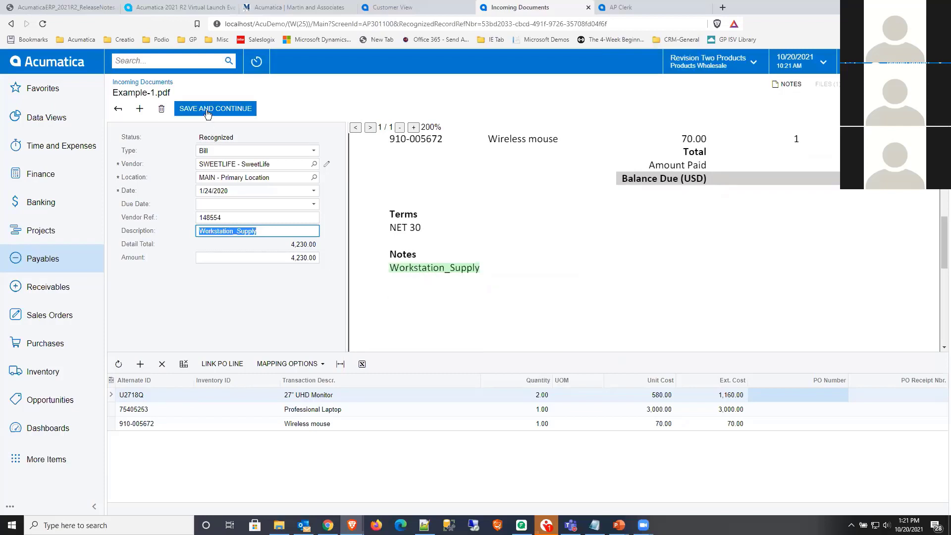
- Save the recognized document and continue to its SweetLife bill, look over the three detail lines, and save the bill
click(208, 114)
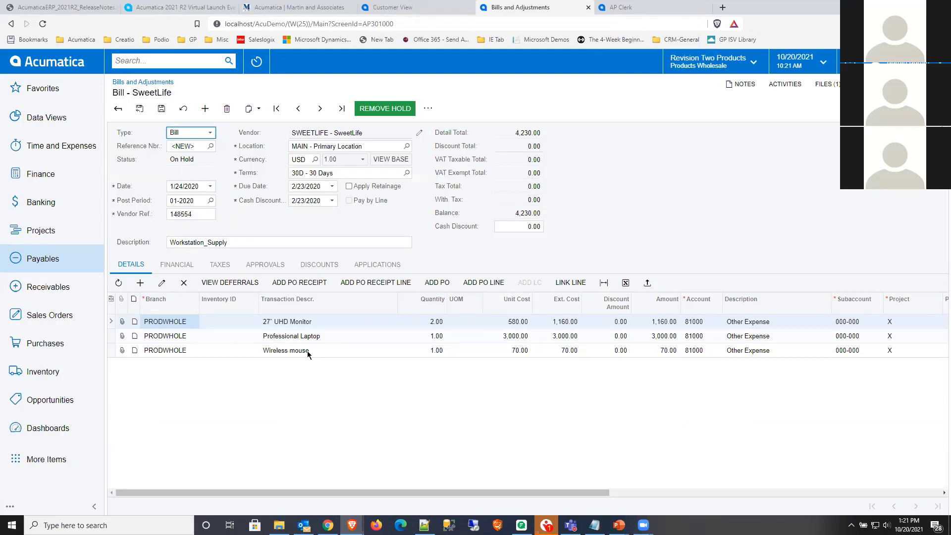
click(301, 323)
click(301, 336)
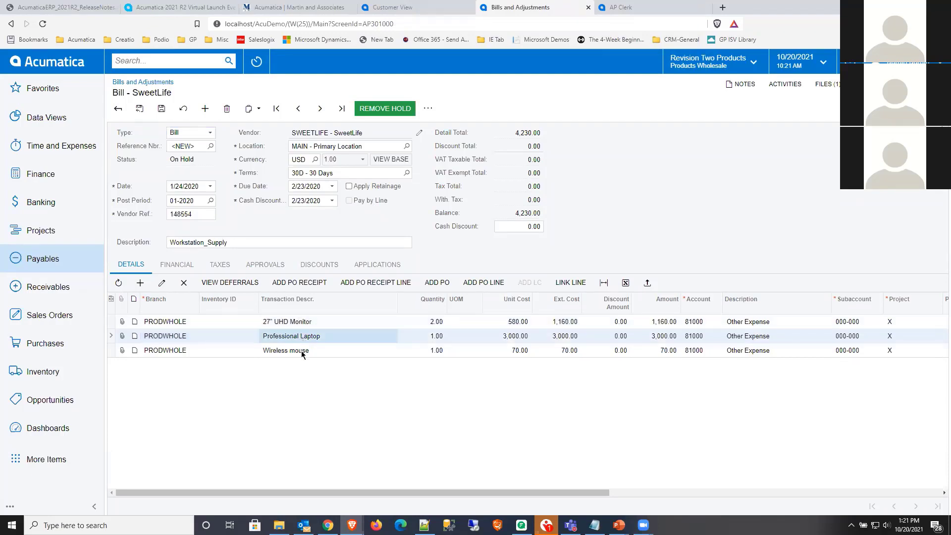
click(301, 352)
click(300, 324)
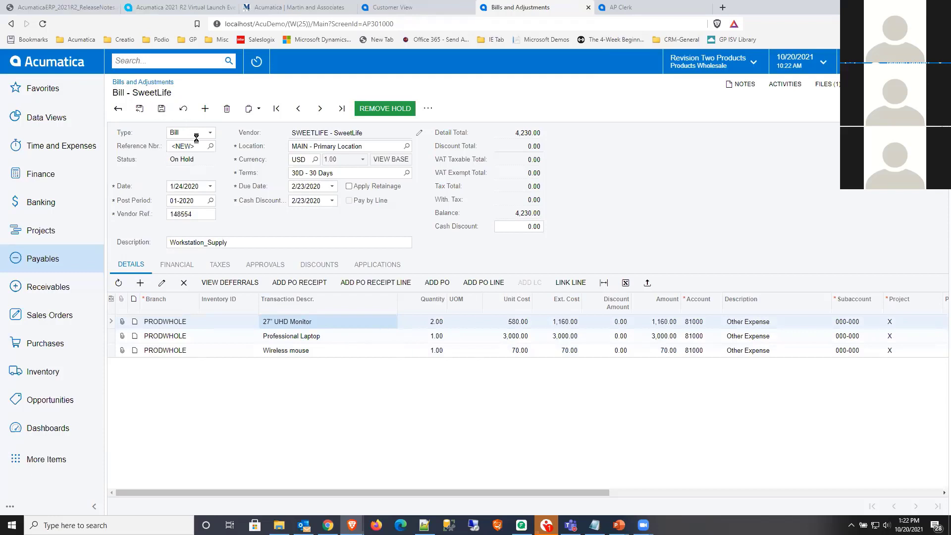
key(ctrl+s)
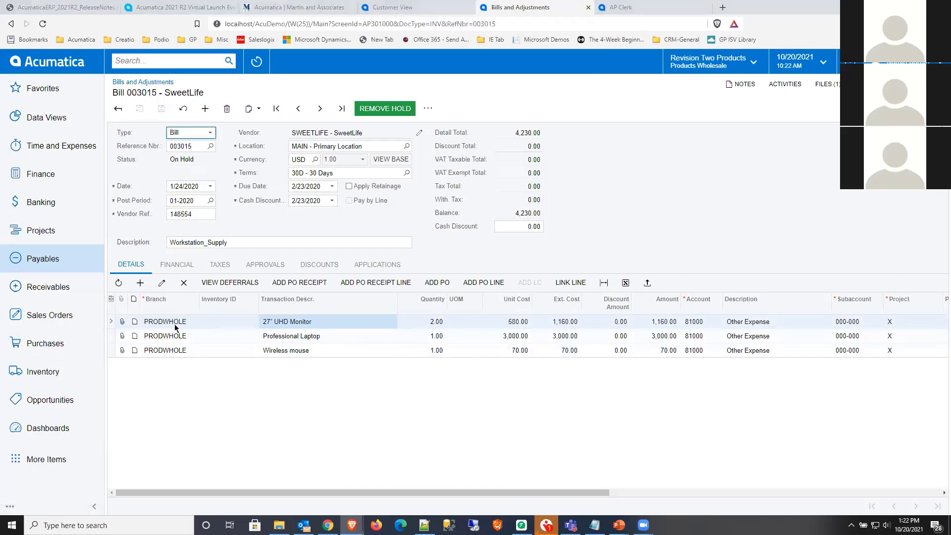
- Switch to the slide presentation and advance to the Multiple Base Currencies slide
key(alt+Tab)
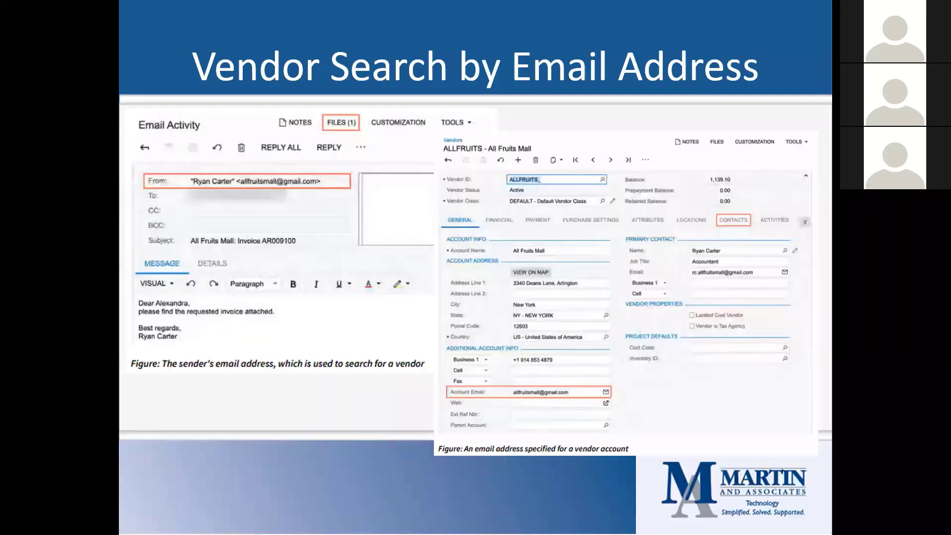
key(Right)
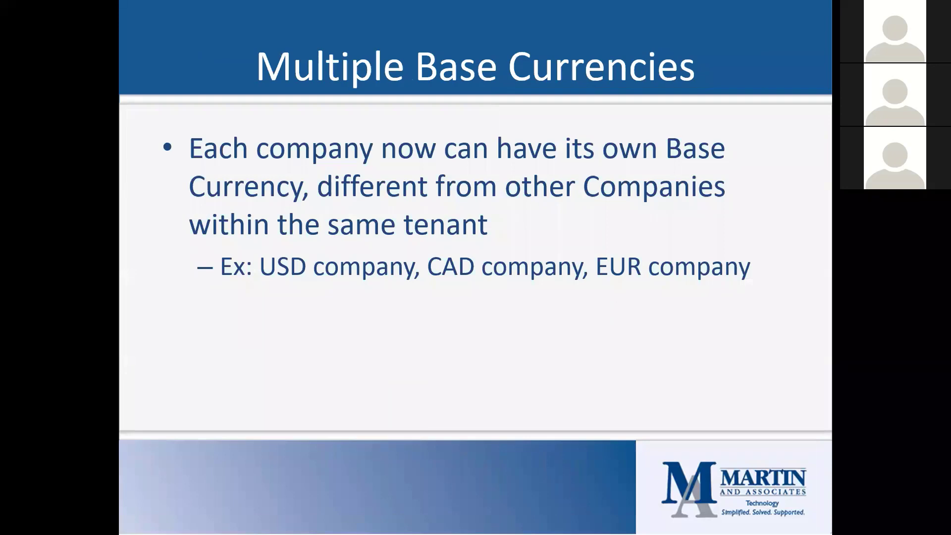
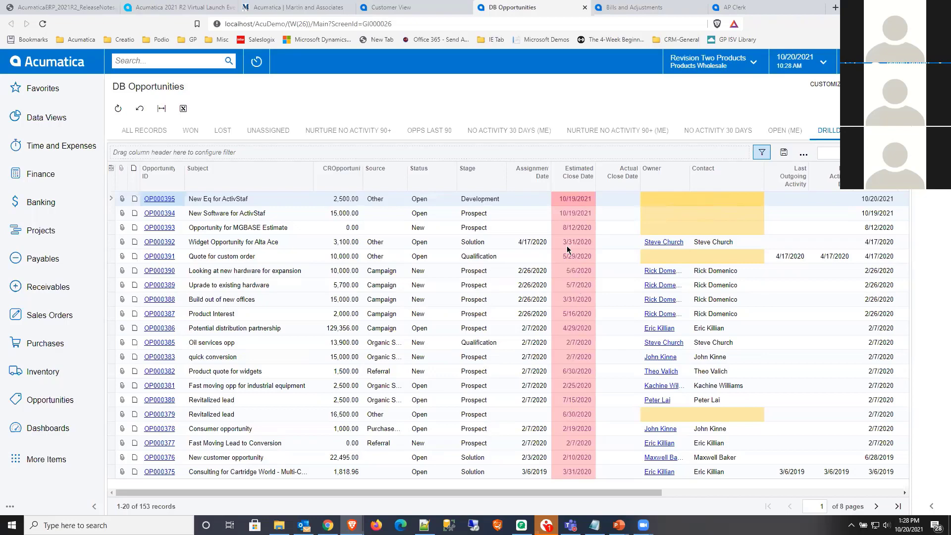
- Open the New Software for ActivStaf opportunity in an enlarged window and look over its header fields and available stages
click(224, 213)
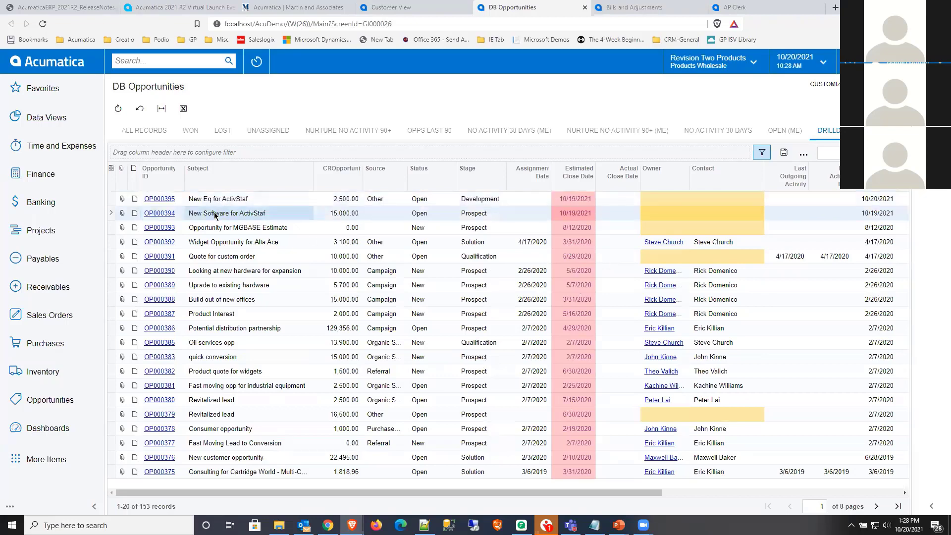
click(160, 214)
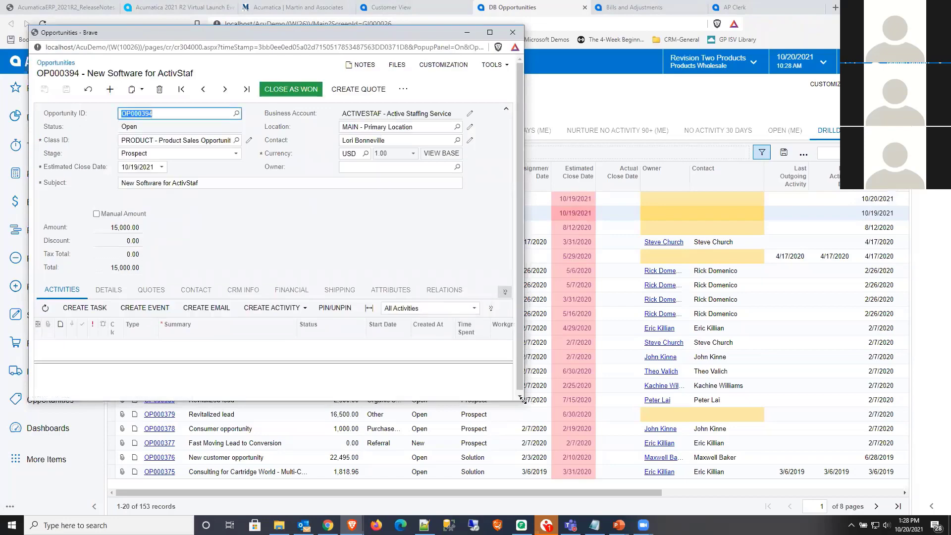
drag(523, 400, 889, 489)
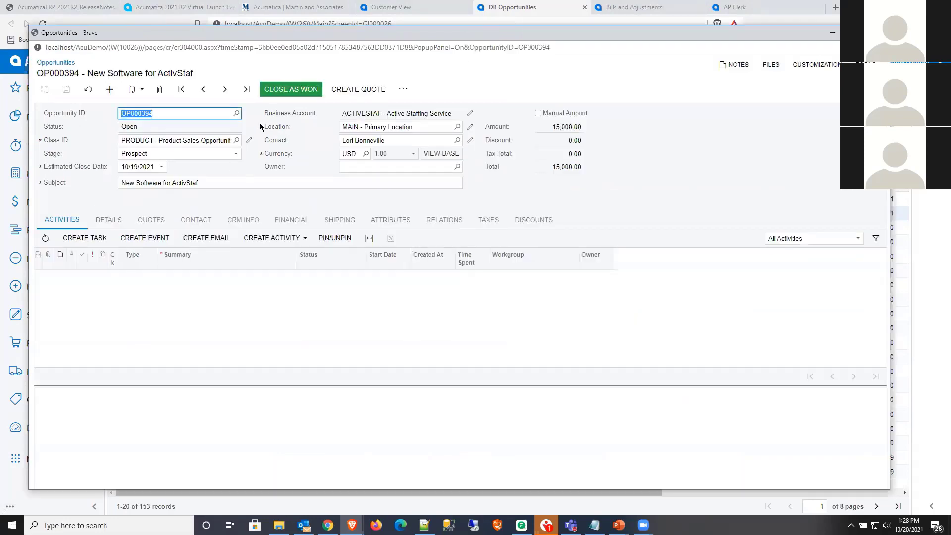
key(Tab)
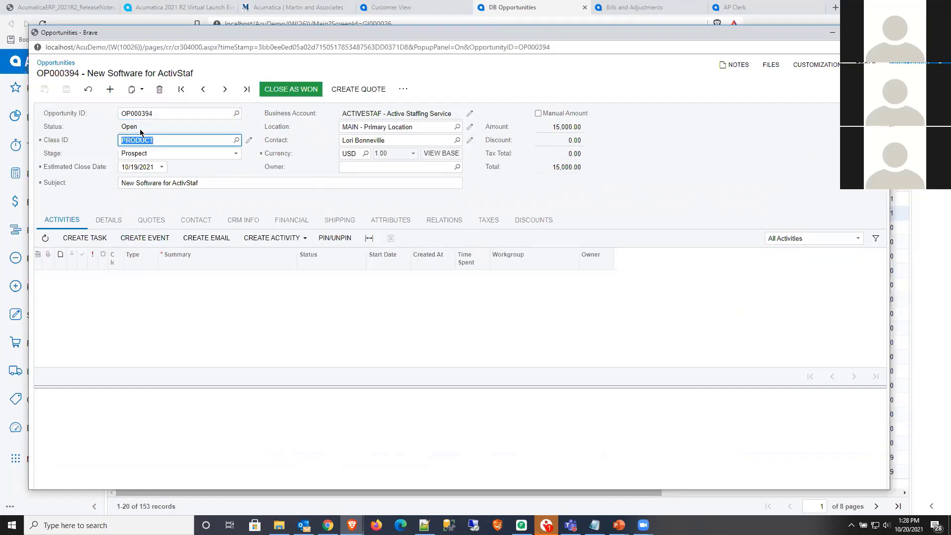
click(143, 154)
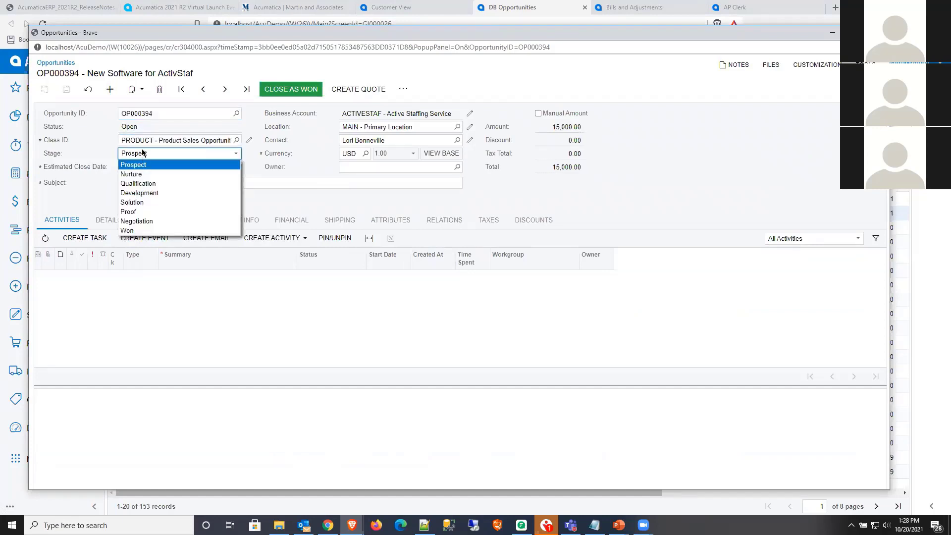
click(453, 204)
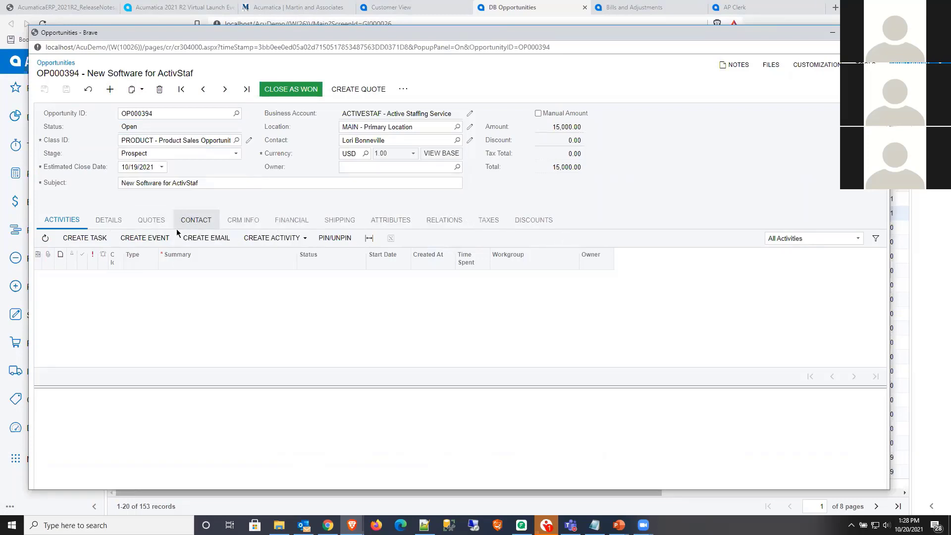
- Review the opportunity's SOFTSAAS1 detail line and its list of quotes
click(109, 220)
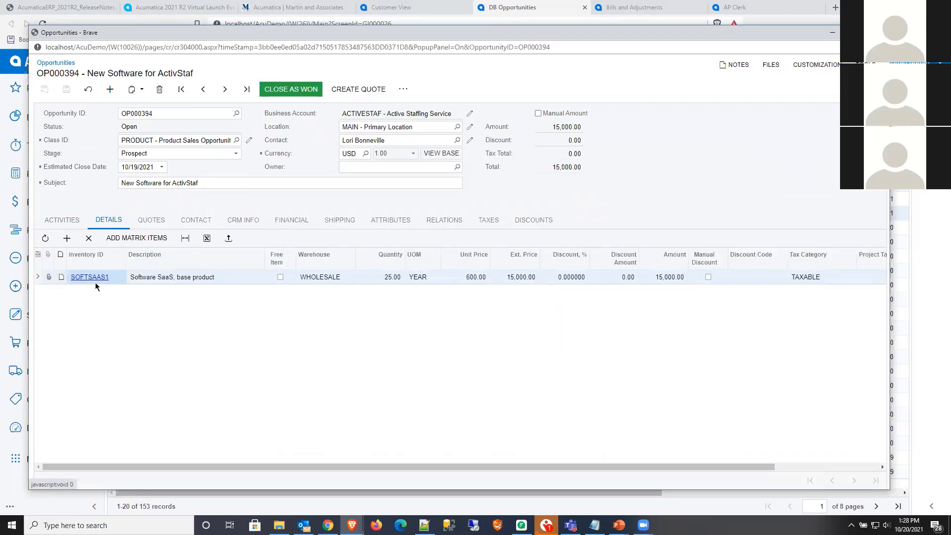
click(181, 279)
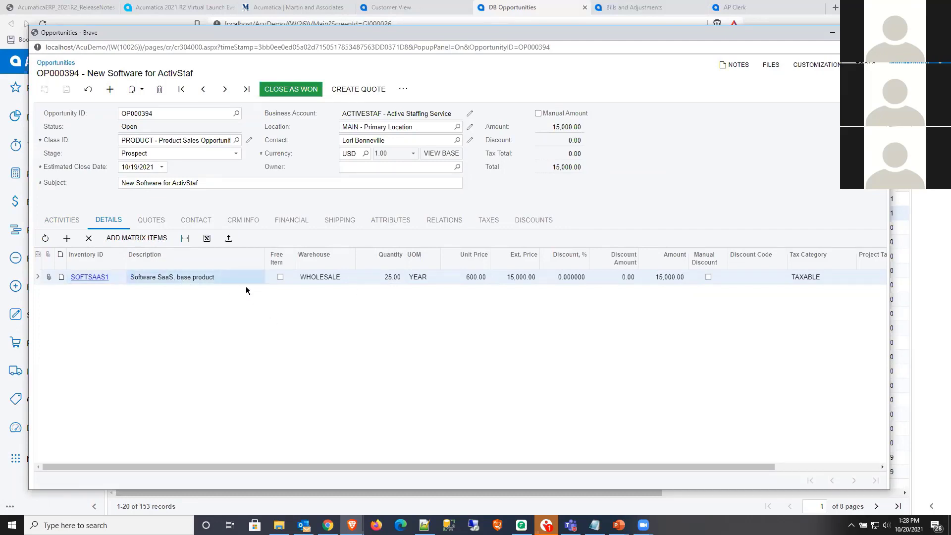
click(161, 221)
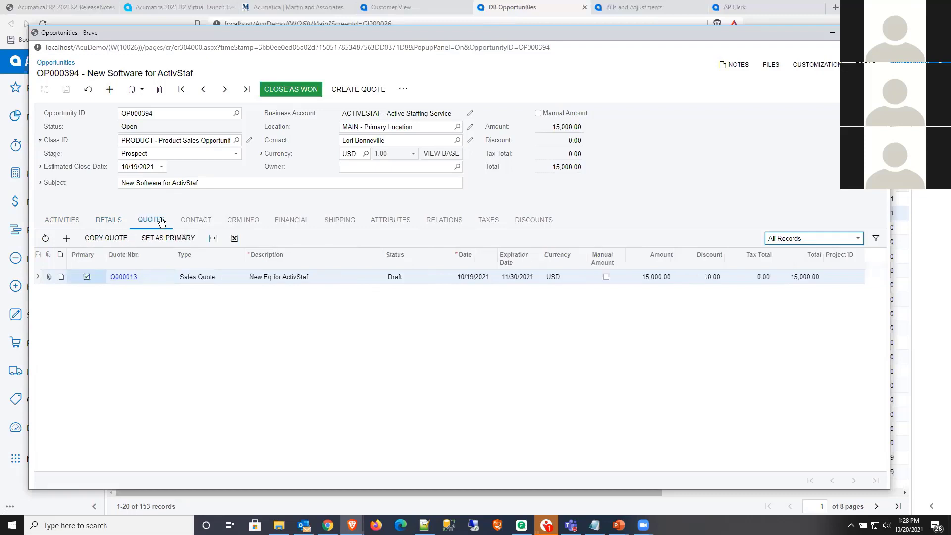
- Open the opportunity's primary sales quote and convert it to an invoice without recalculating prices or discounts
click(128, 278)
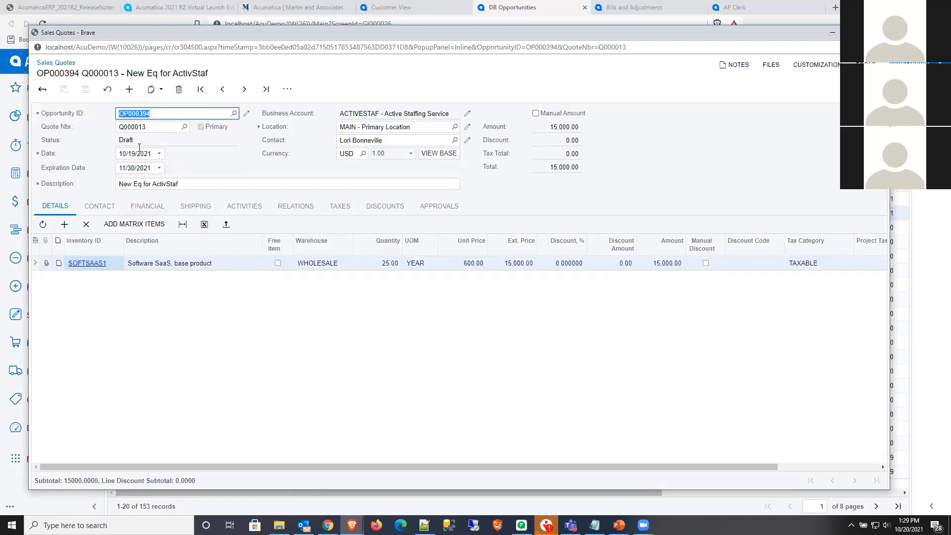
click(287, 90)
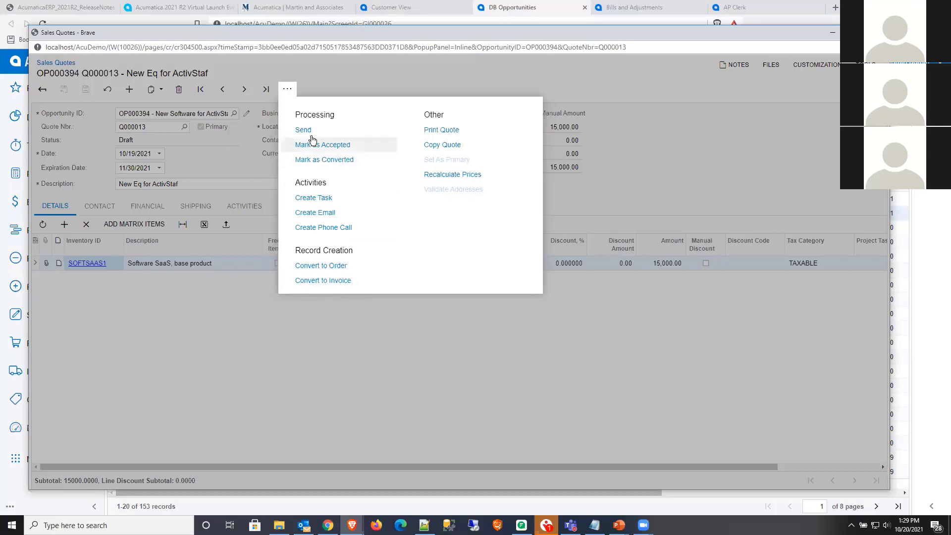
click(325, 281)
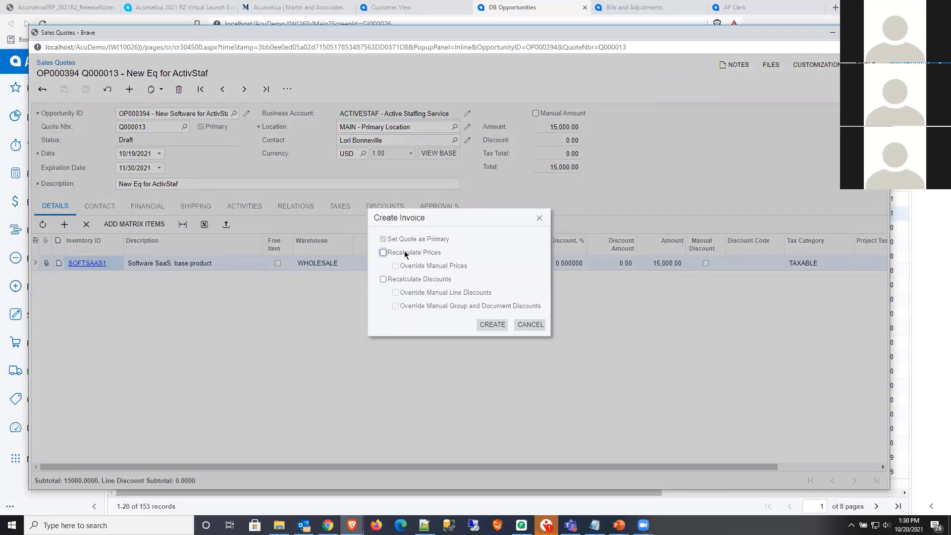
click(492, 326)
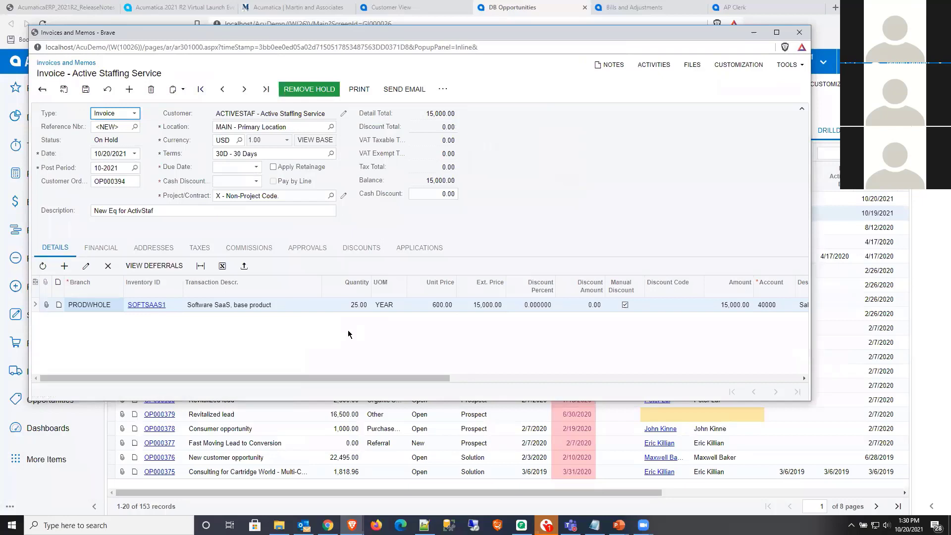
- Take the Active Staffing Service invoice off hold and remove its credit hold, dismissing the error message
click(319, 92)
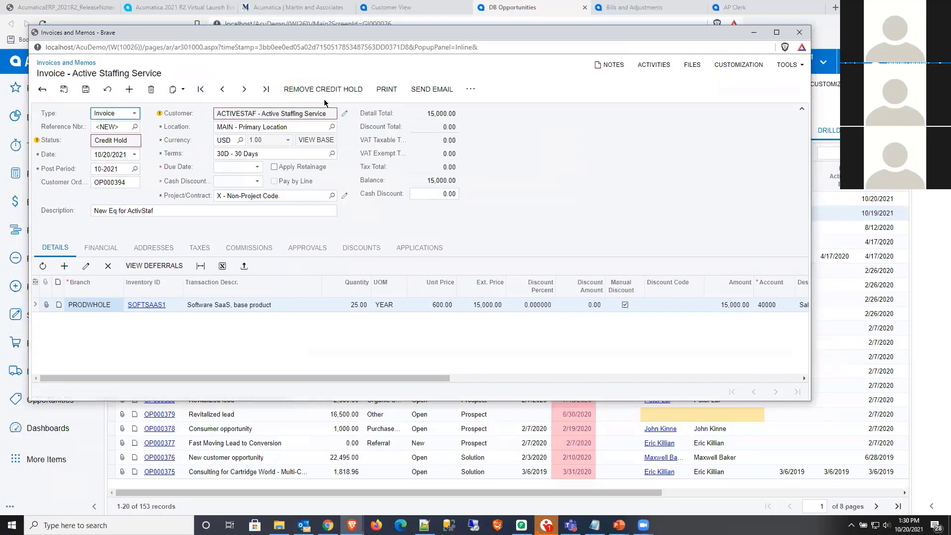
click(331, 90)
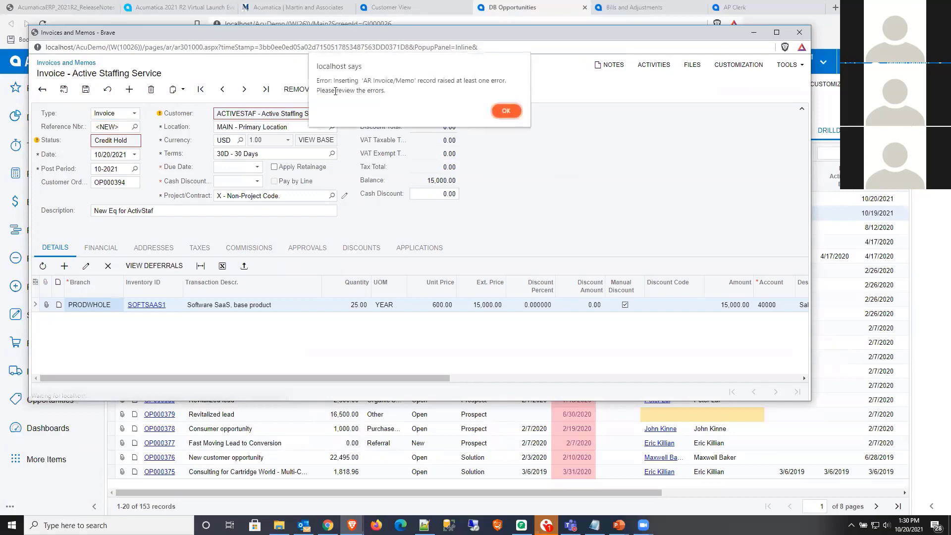
click(505, 110)
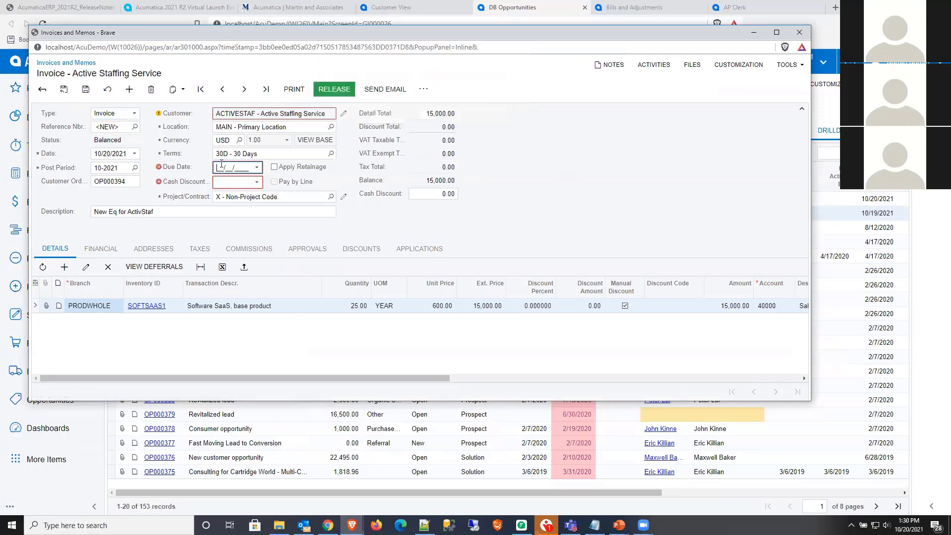
- Set the invoice's due date and cash discount date to 11/21/2021
click(257, 168)
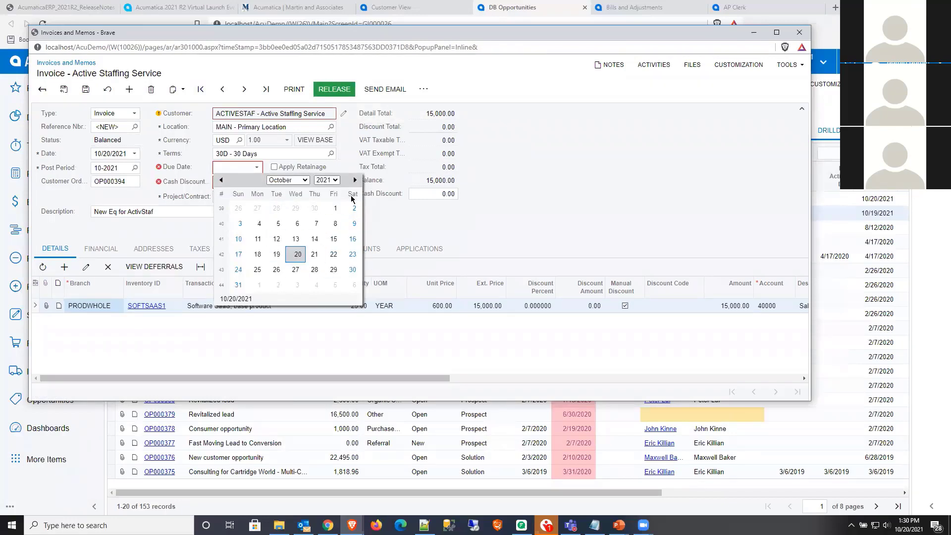
click(354, 180)
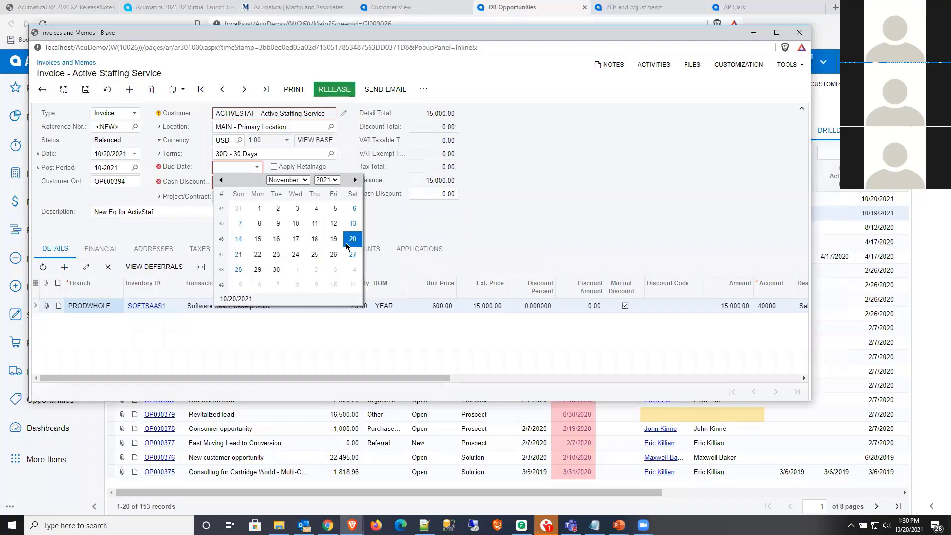
click(239, 254)
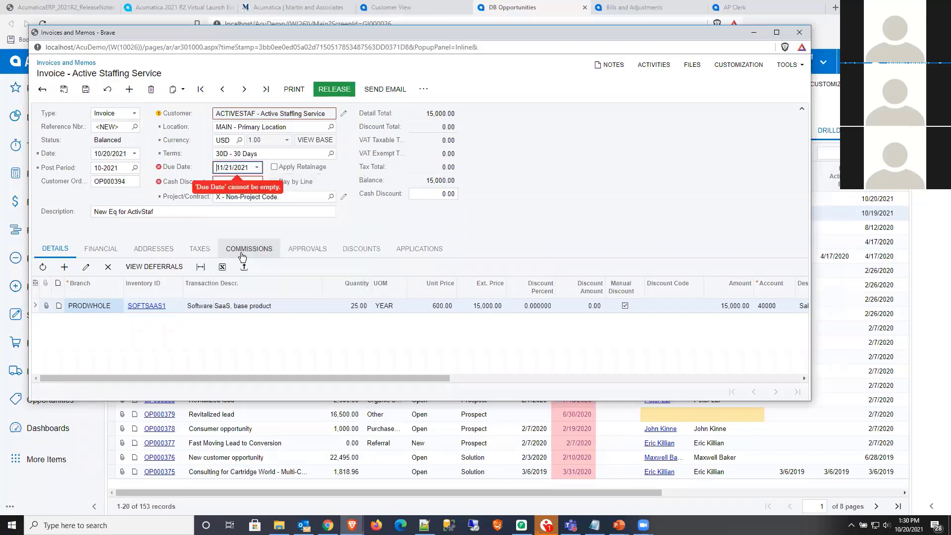
click(256, 183)
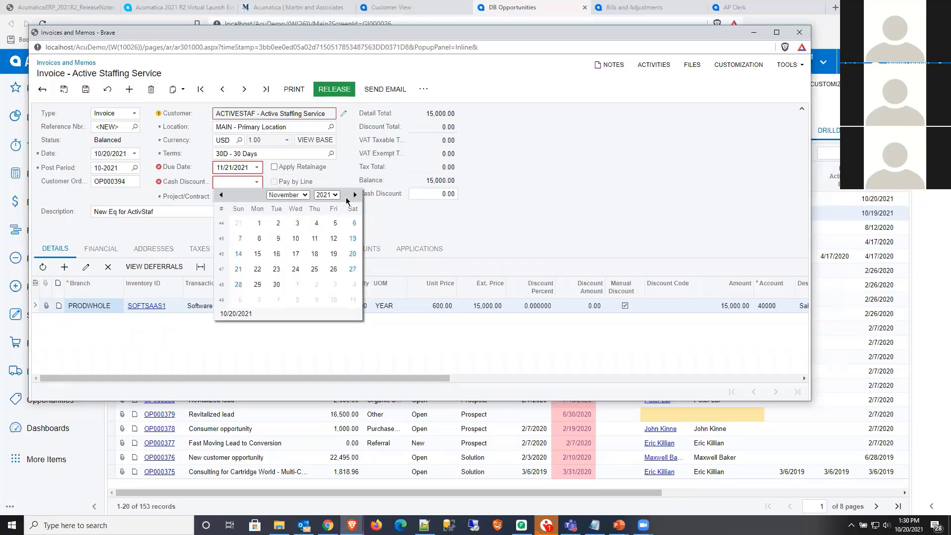
click(239, 268)
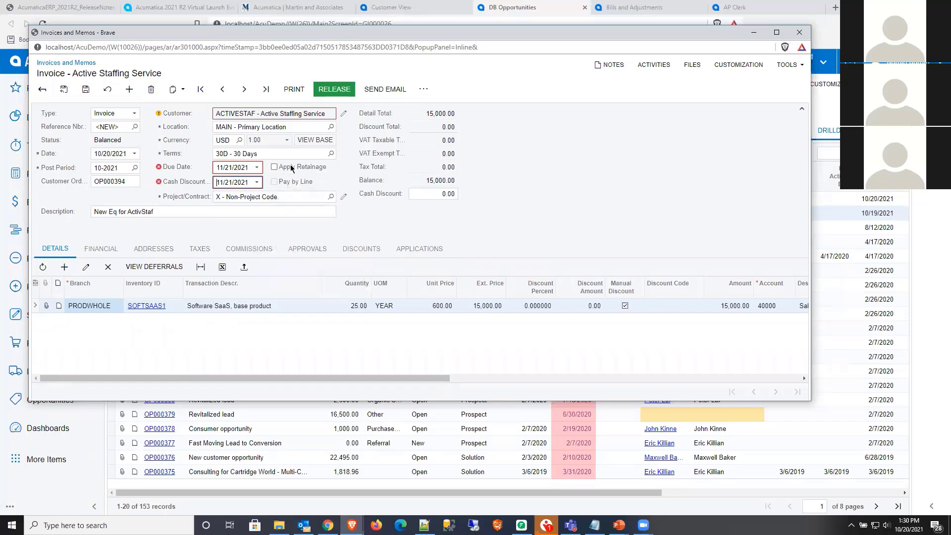
- Release the invoice and return to the sales quote it was created from
click(327, 92)
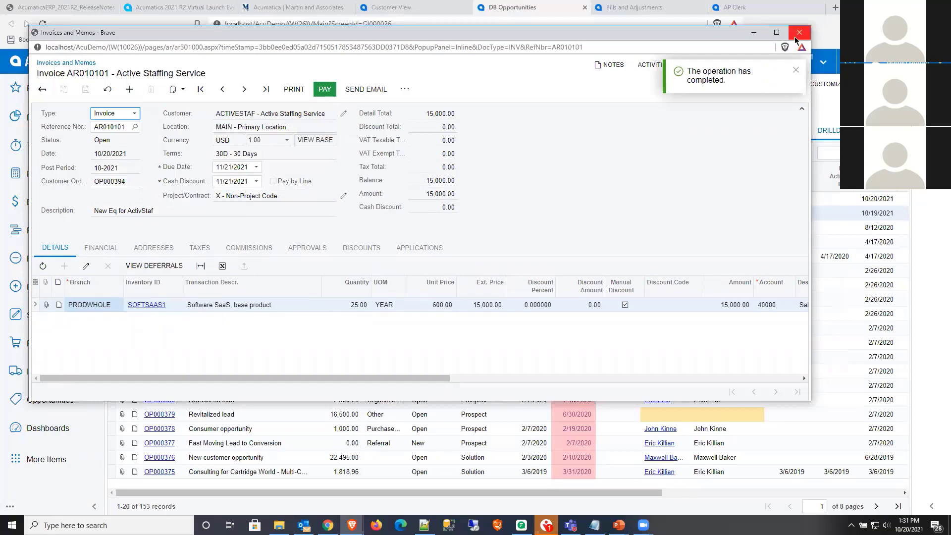
click(42, 89)
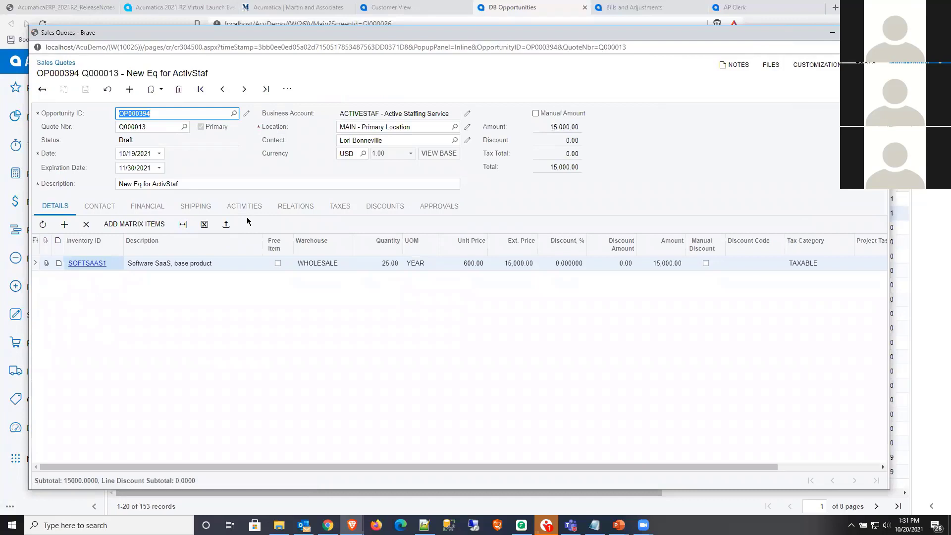
click(112, 92)
- Check the sales quote's available actions and its related documents, and close the quote window
click(287, 90)
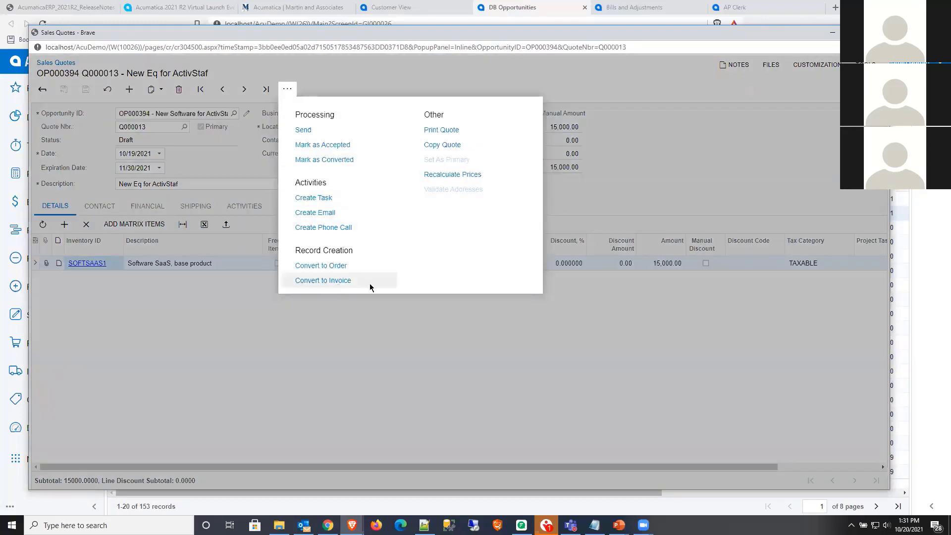
click(616, 173)
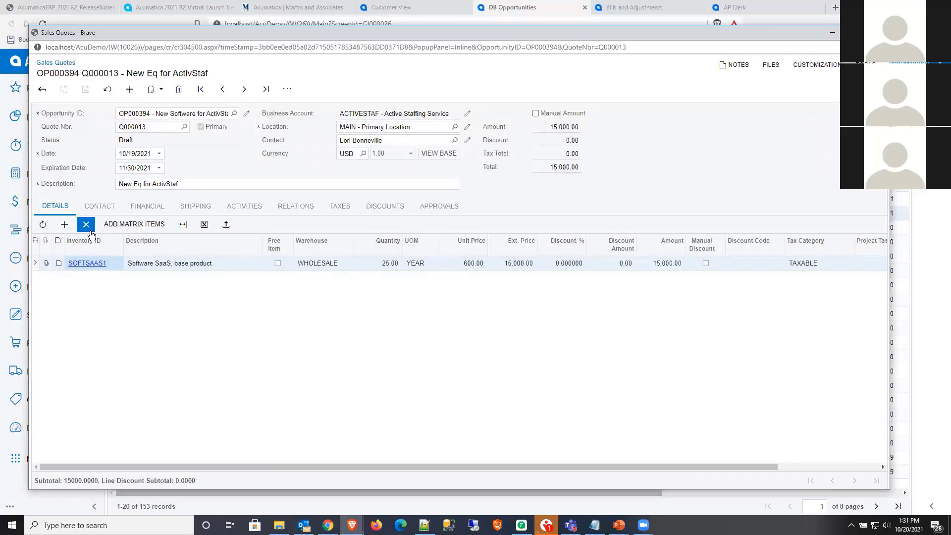
click(310, 214)
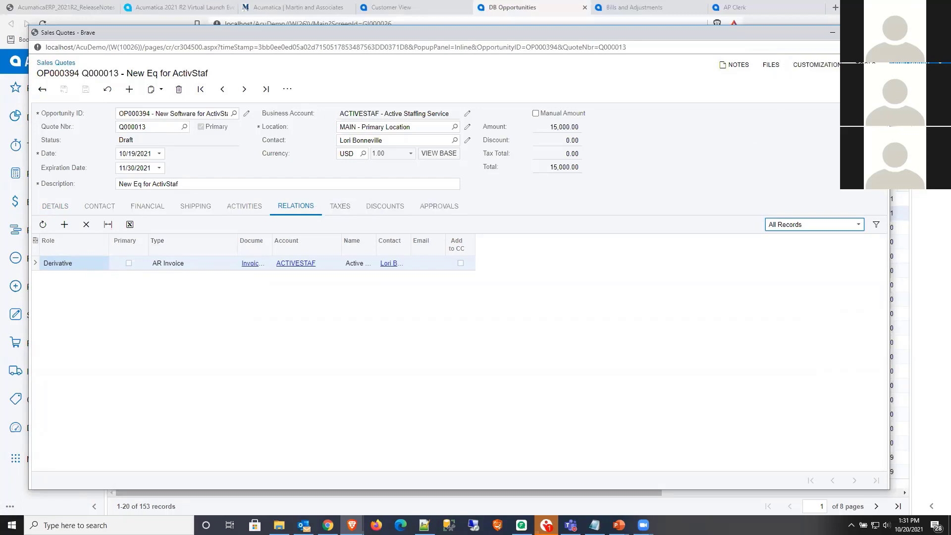
click(879, 33)
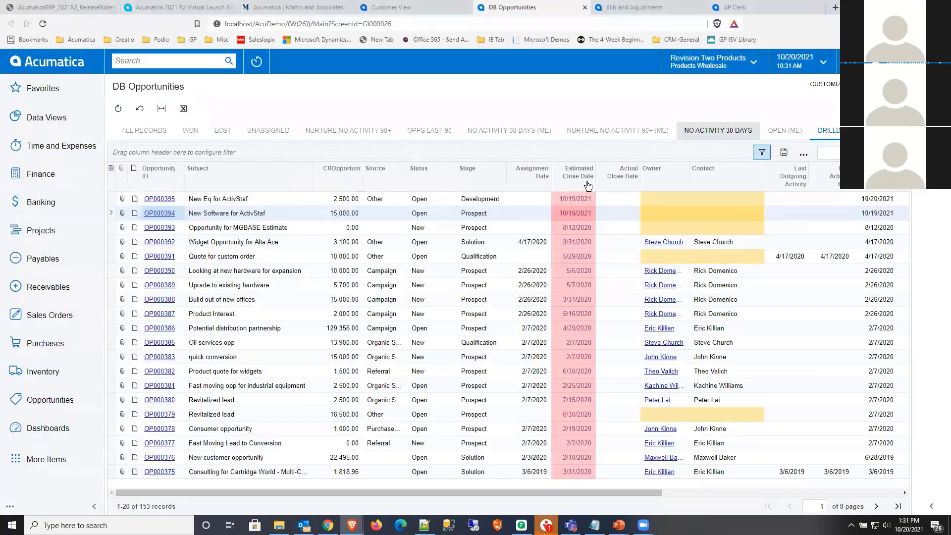
- Open the New Eq for ActivStaf opportunity, review its detail line and relations, and widen the Document column
click(159, 199)
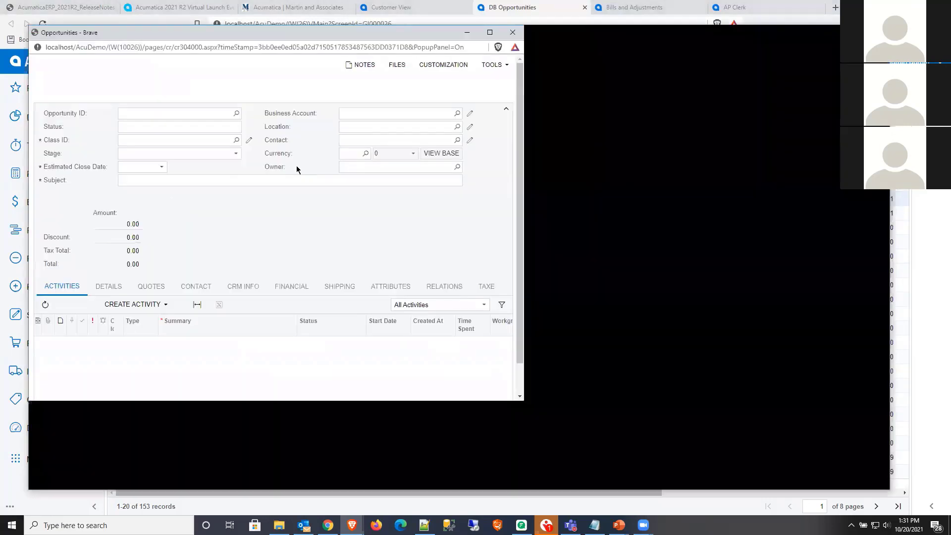
click(878, 33)
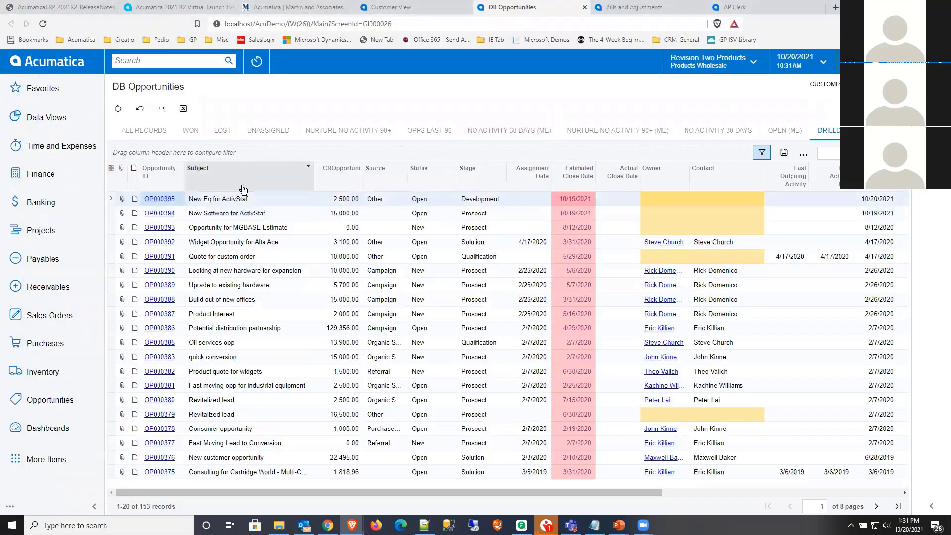
click(164, 214)
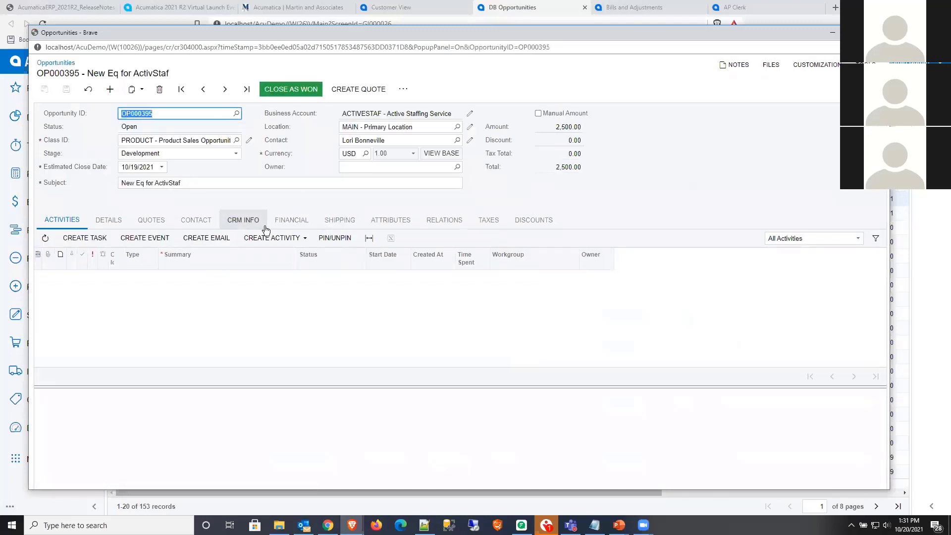
click(108, 220)
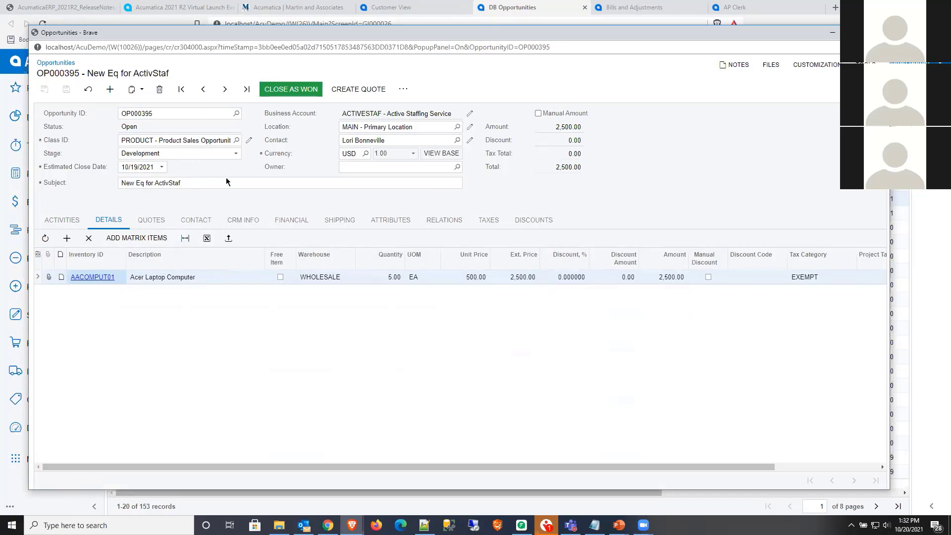
click(448, 222)
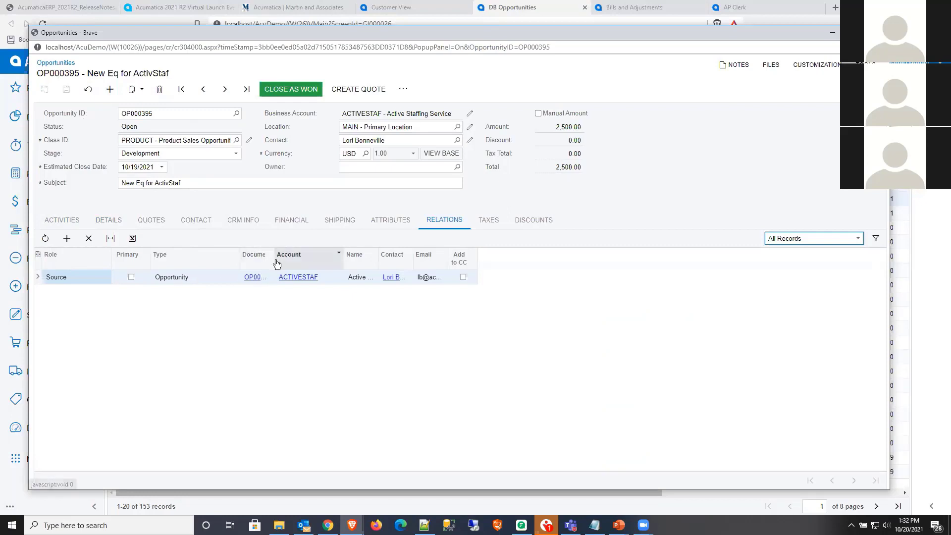
drag(274, 260, 317, 260)
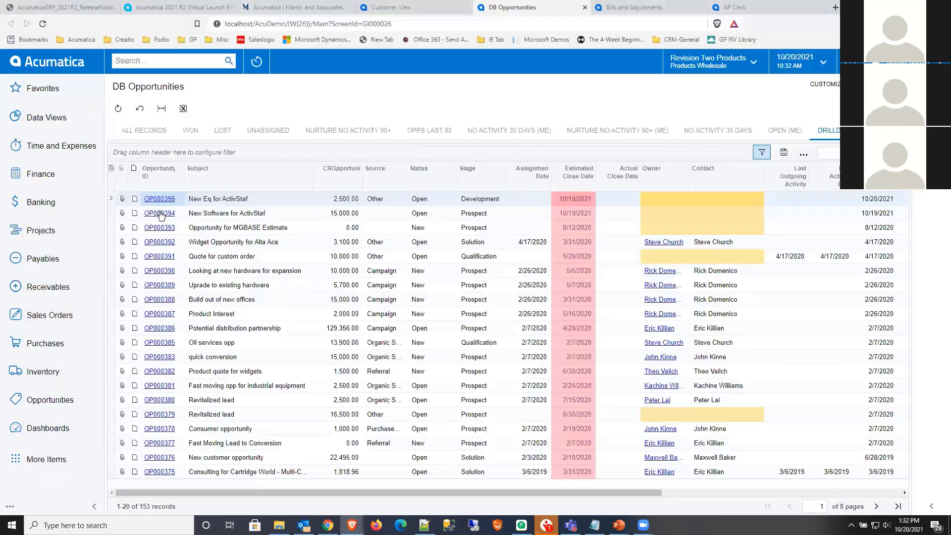
- Reopen the New Software for ActivStaf opportunity and examine its related documents
click(160, 214)
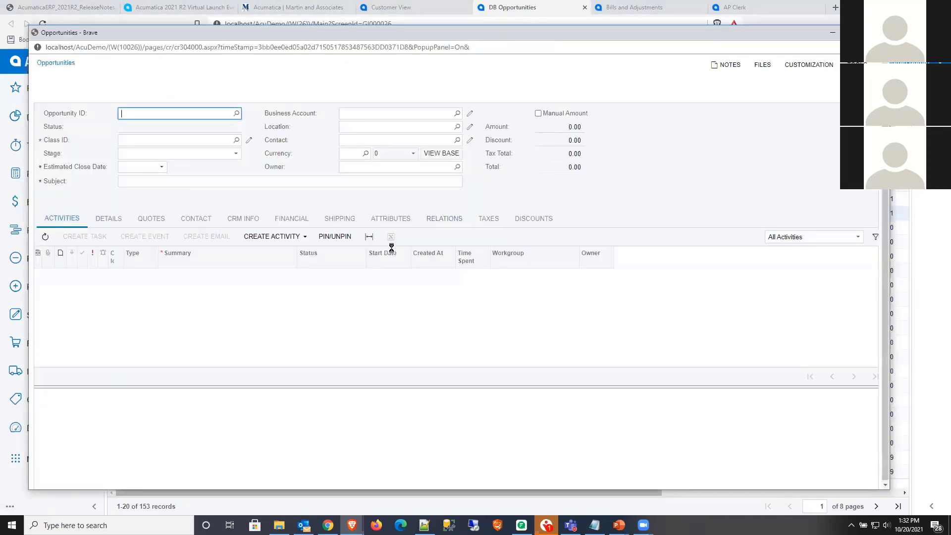
click(443, 219)
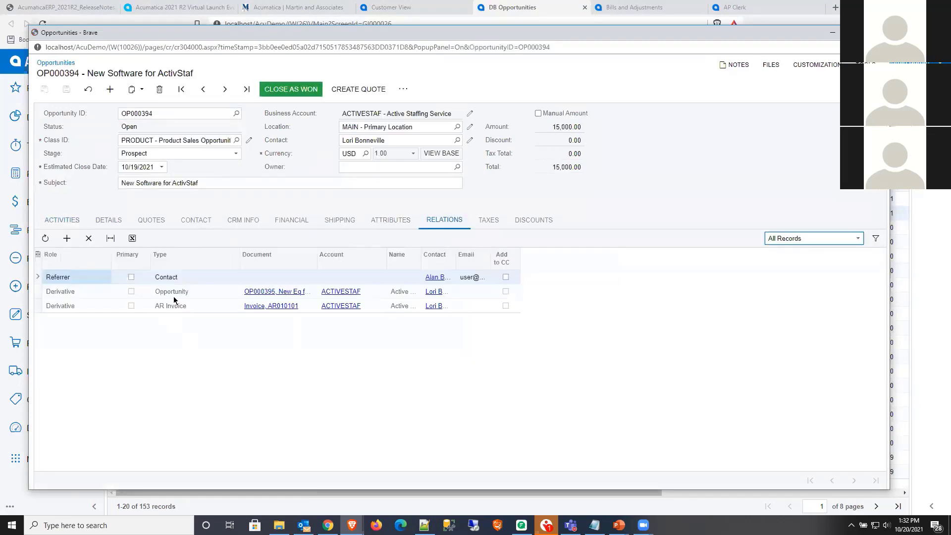
- Compare the derivative opportunity and AR invoice entries in the opportunity's relations, and close the opportunity window
click(176, 289)
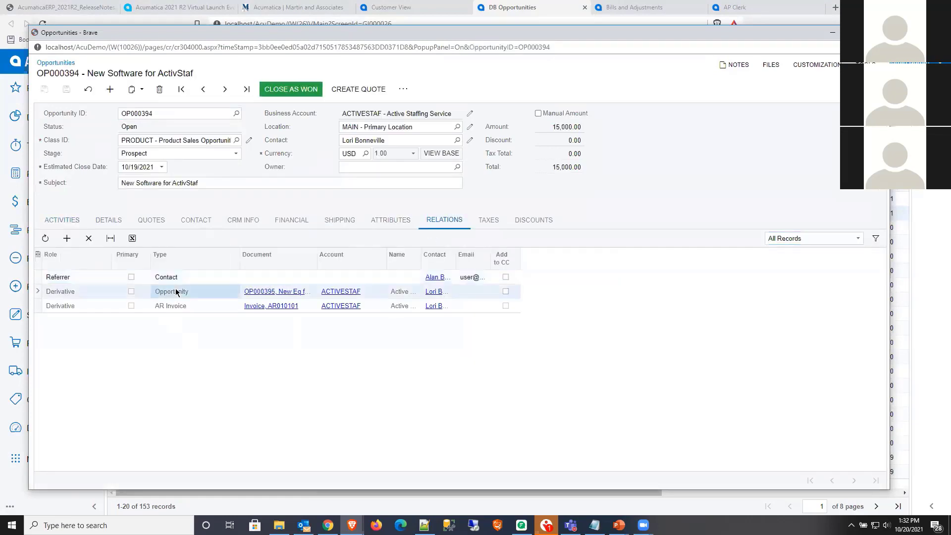
click(81, 306)
click(82, 290)
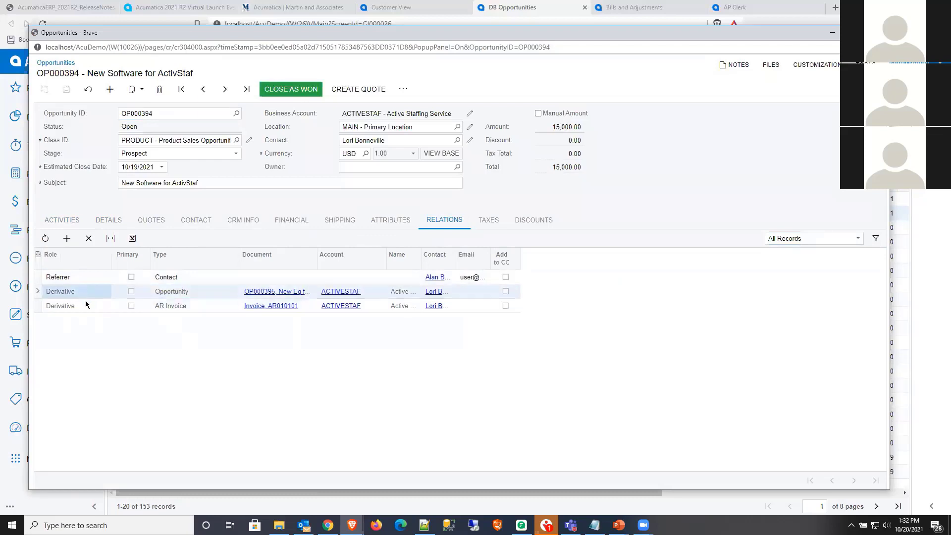
click(90, 306)
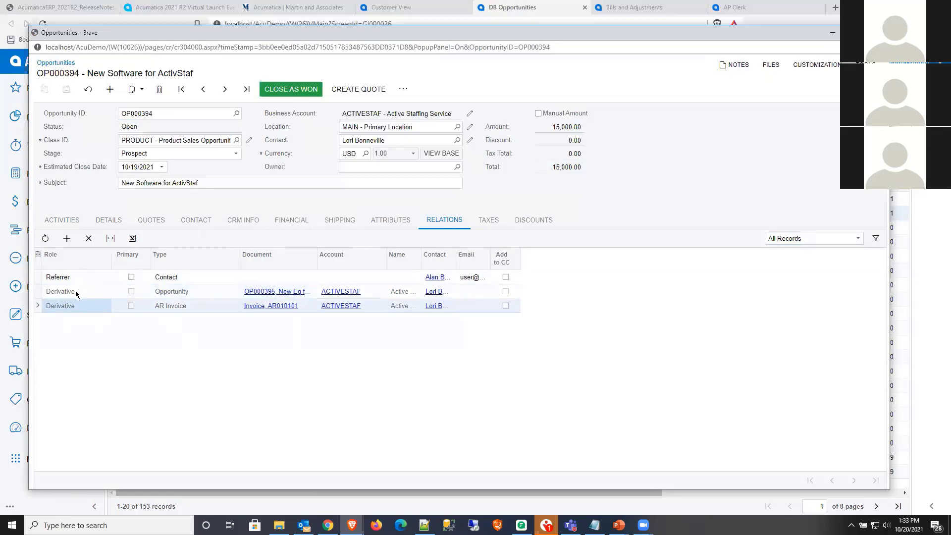
click(76, 291)
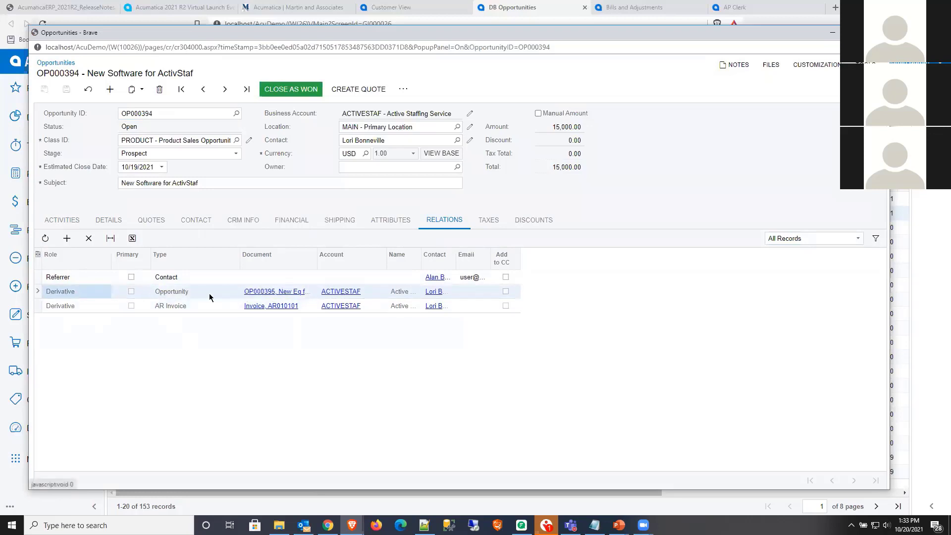
click(185, 294)
click(134, 295)
click(107, 303)
click(92, 291)
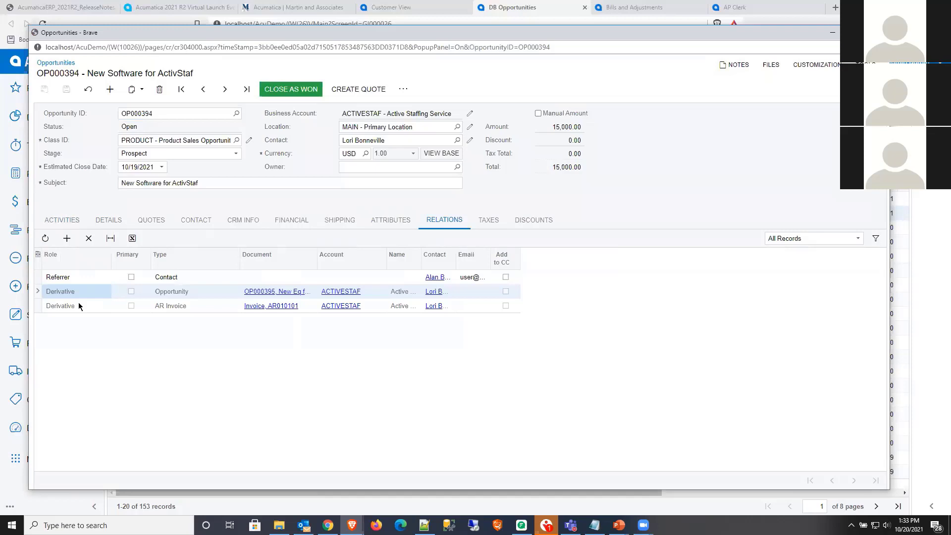
click(79, 306)
click(79, 290)
click(80, 307)
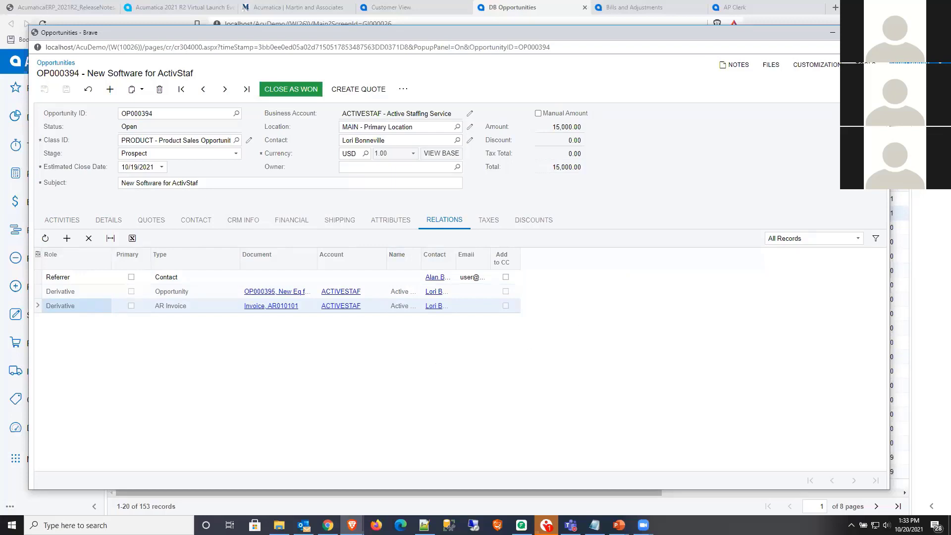
click(878, 33)
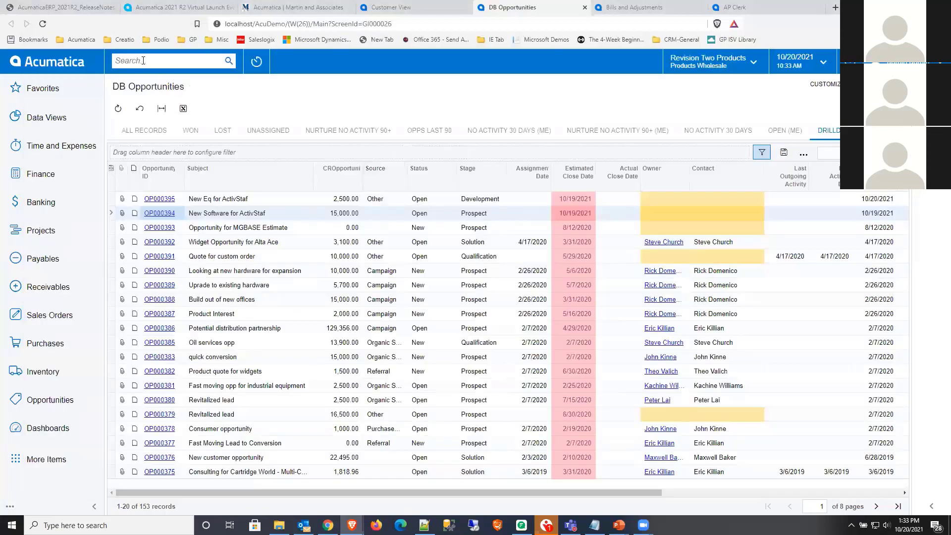
- Search for "busine" and open the Business Events list under System Preferences
text(bsunbe)
key(Return)
key(BackSpace)
key(BackSpace)
key(BackSpace)
key(BackSpace)
text(usine)
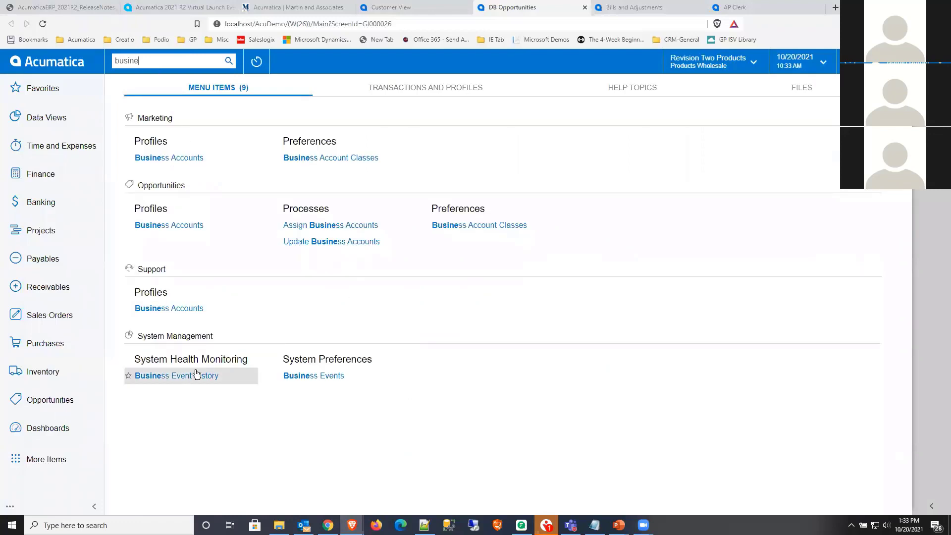
click(338, 376)
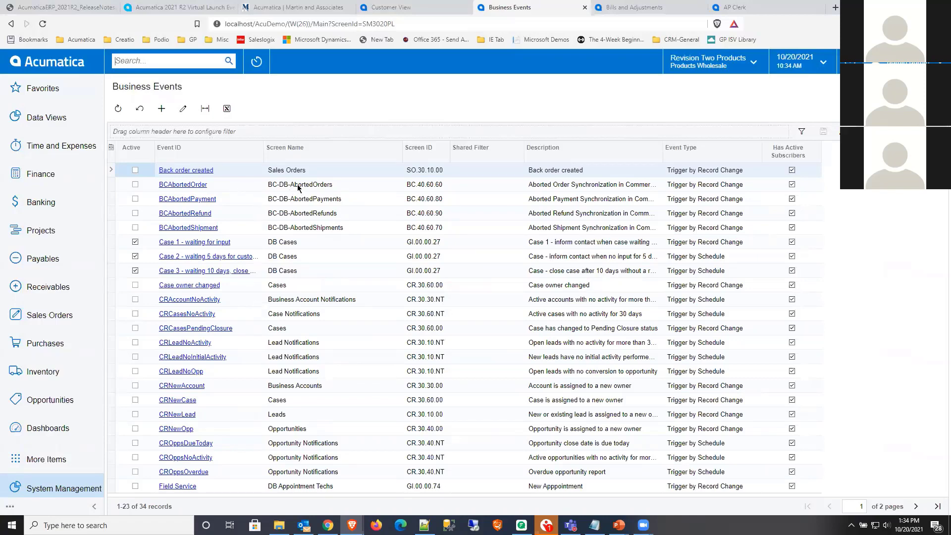
- Examine the predefined business events for aborted commerce records and for CRM, from CRAccountNoActivity to CROppsOverdue
click(297, 227)
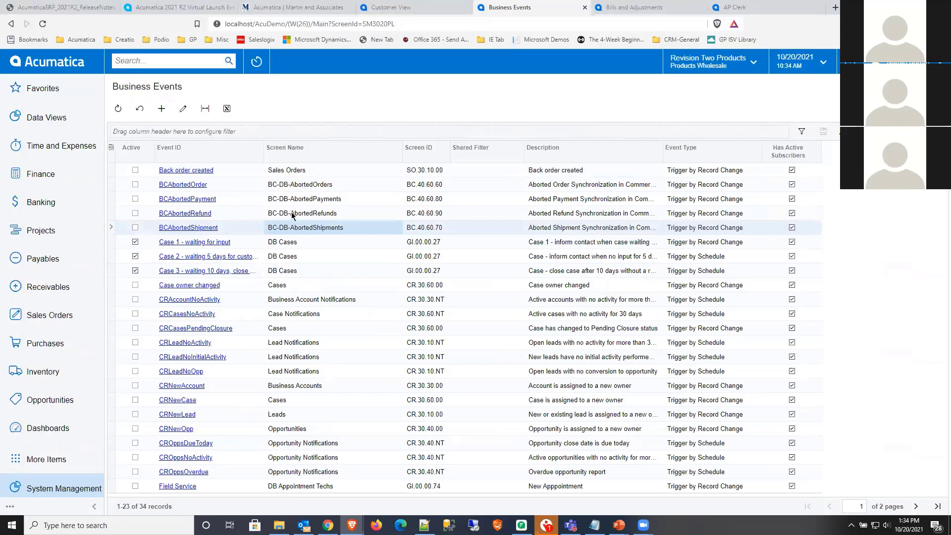
click(294, 213)
click(291, 201)
click(290, 186)
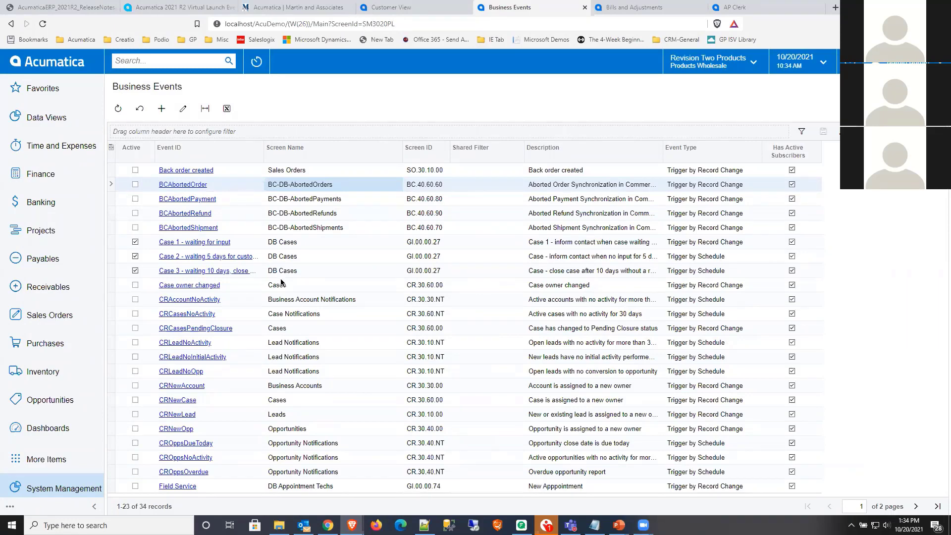
click(237, 300)
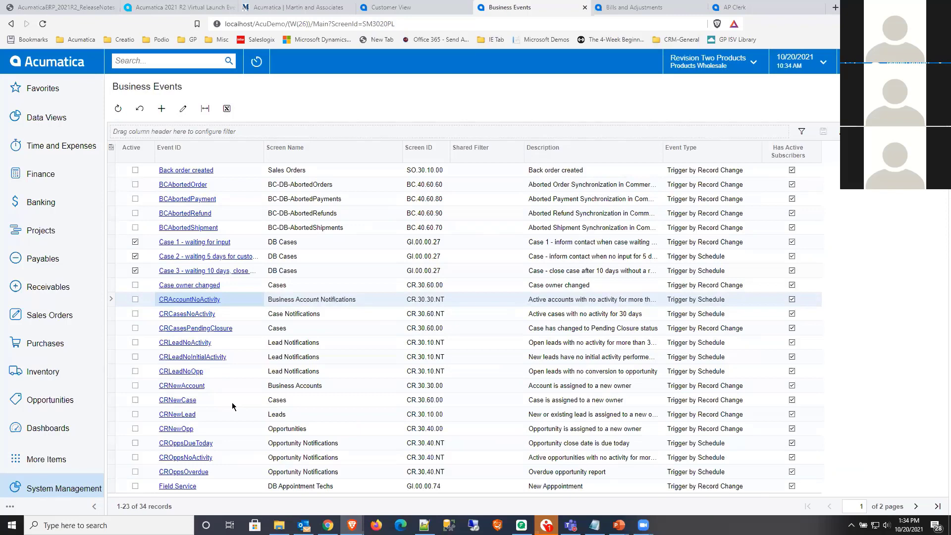
click(304, 469)
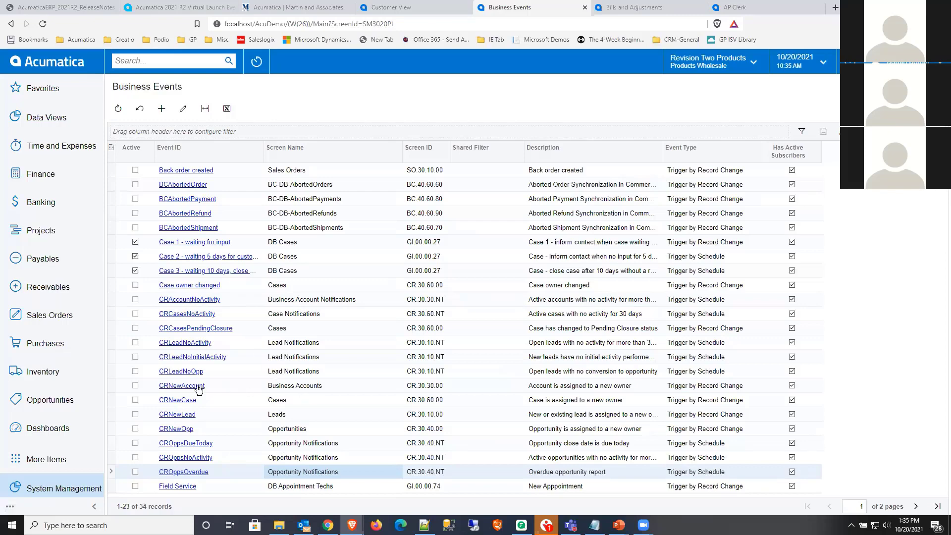
- Open the CRNewCase event, review its subscribers and the CRNewCaseNotification email template, and return to the business events list
click(182, 402)
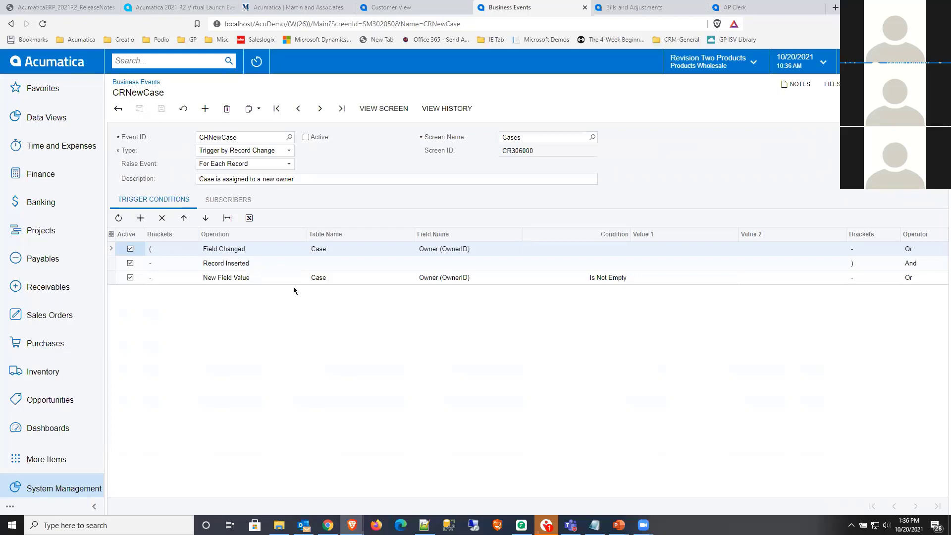
click(229, 200)
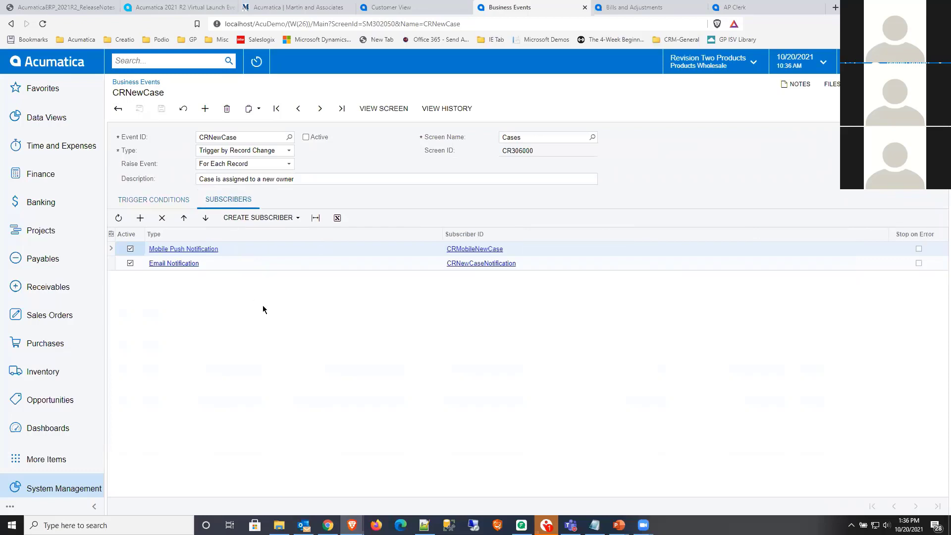
click(212, 264)
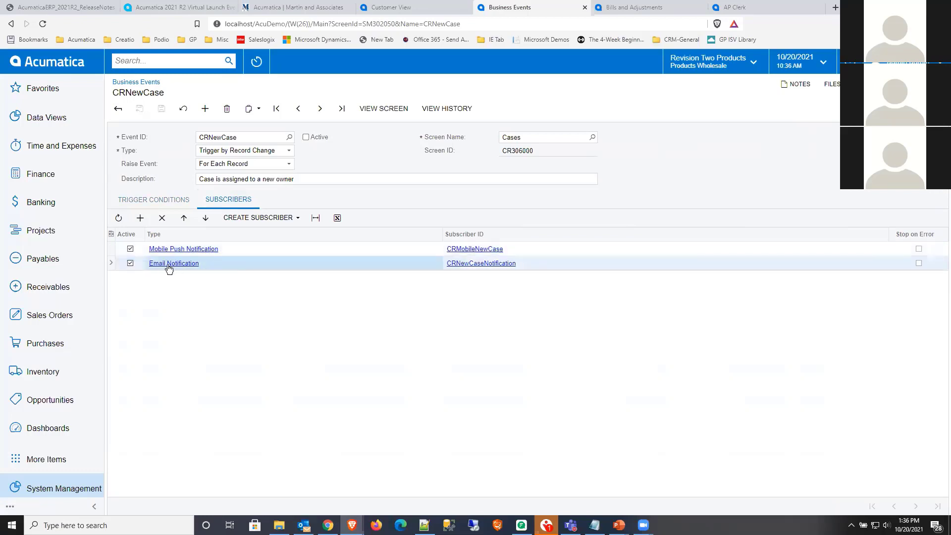
click(476, 264)
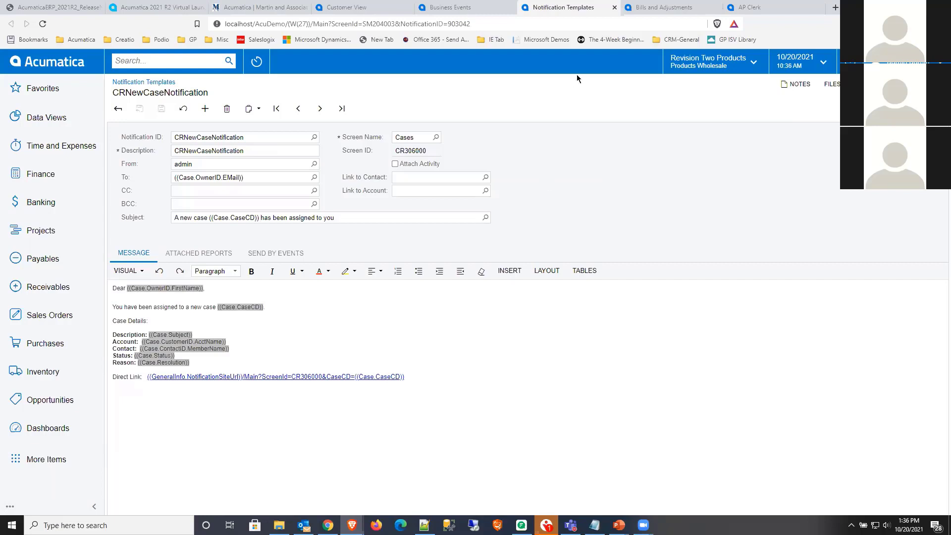
click(615, 7)
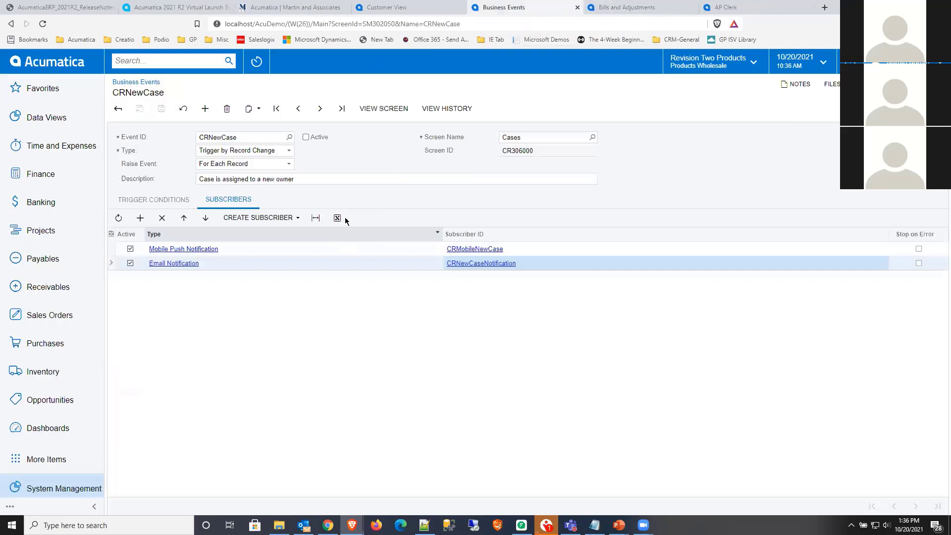
click(119, 108)
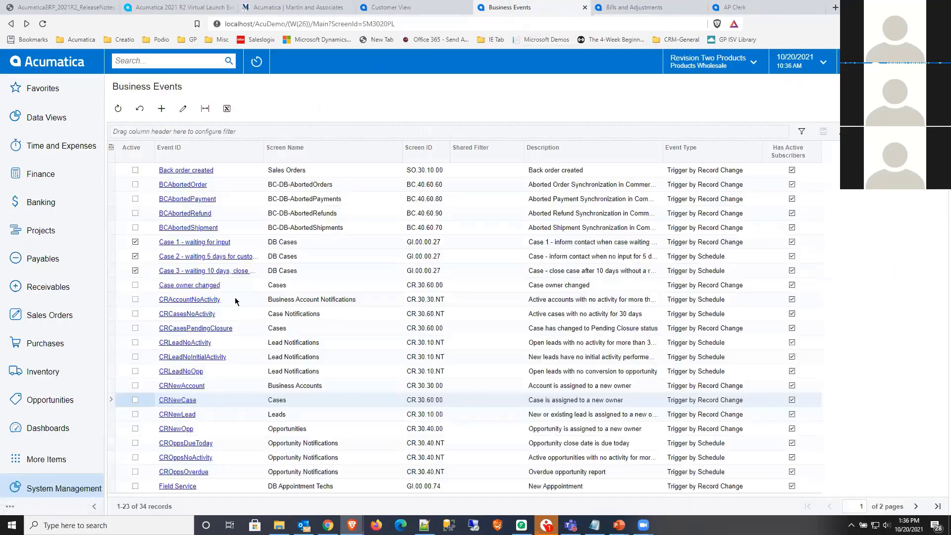
- Point out the CRAccountNoActivity to CROppsOverdue events, and switch to the slide presentation at the Order Management slide
click(236, 300)
click(228, 469)
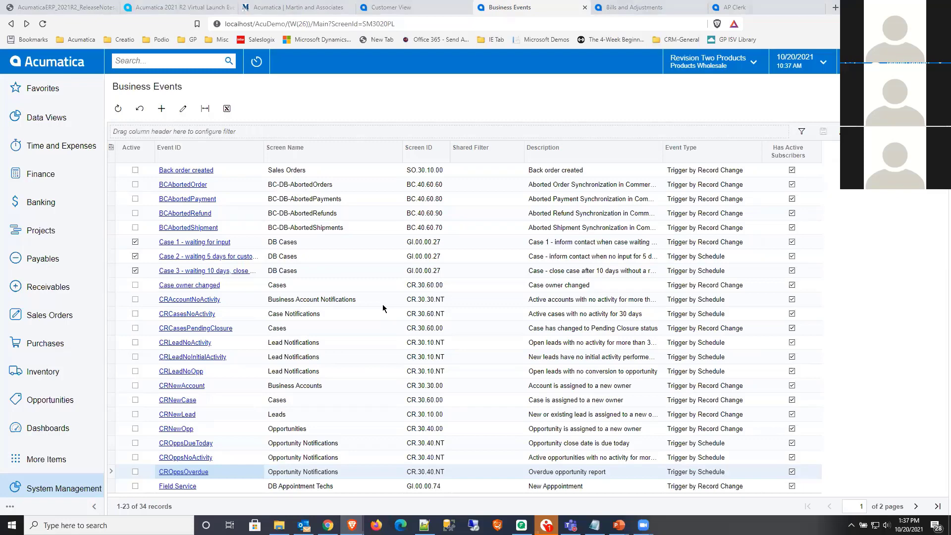
key(alt+Tab)
key(Right)
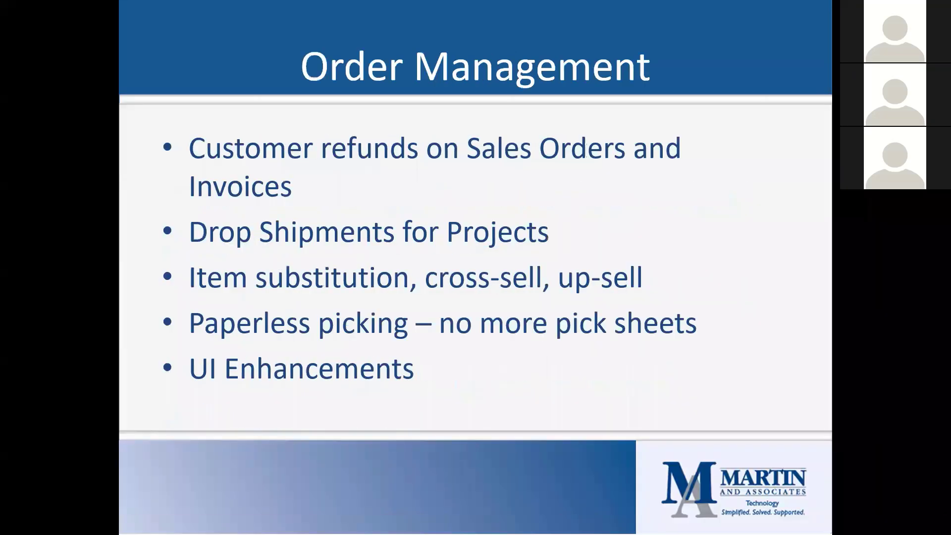